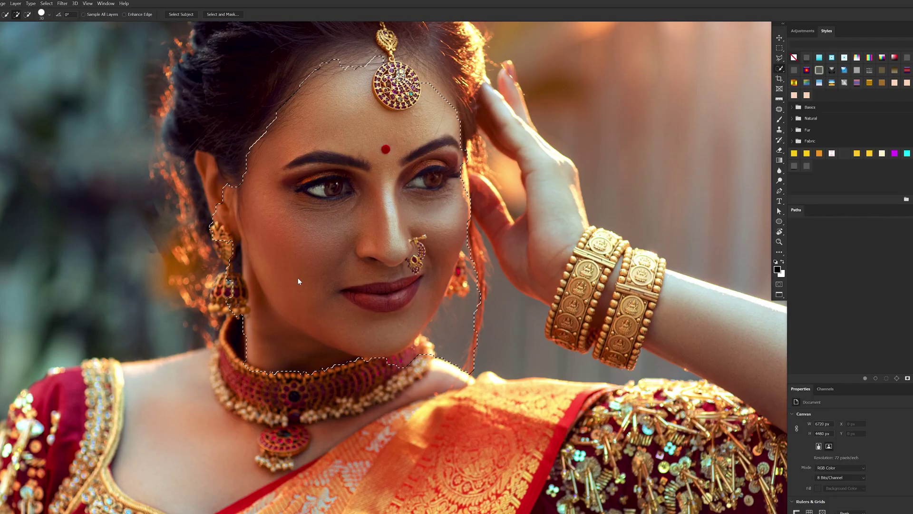
# - Switch to Quick Mask so the bride's face-and-neck selection shows as a red overlay
pyautogui.press('q')
pyautogui.press('q')
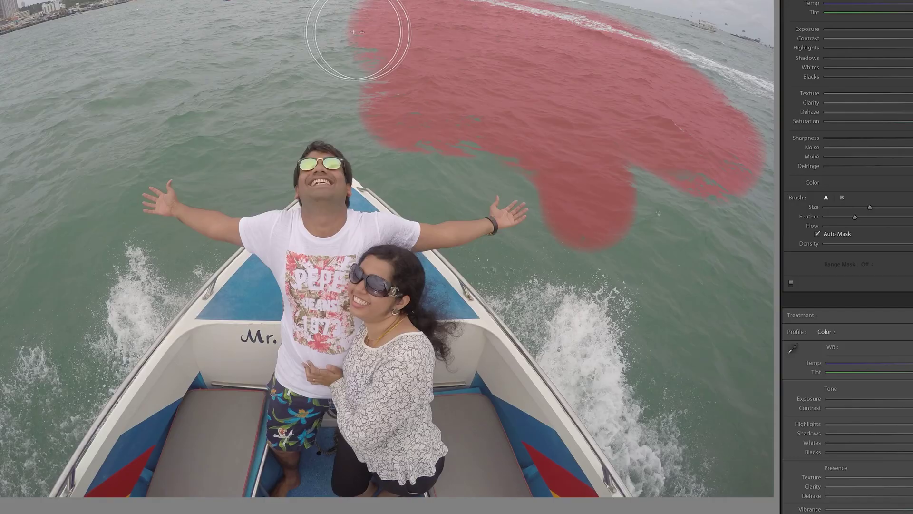
# - Brush along the photo's top and left edges, then start a new local brush adjustment
pyautogui.moveTo(358, 32)
pyautogui.mouseDown()
pyautogui.moveTo(92, 58)
pyautogui.moveTo(21, 275)
pyautogui.moveTo(51, 377)
pyautogui.moveTo(101, 134)
pyautogui.moveTo(210, 142)
pyautogui.moveTo(333, 81)
pyautogui.mouseUp()
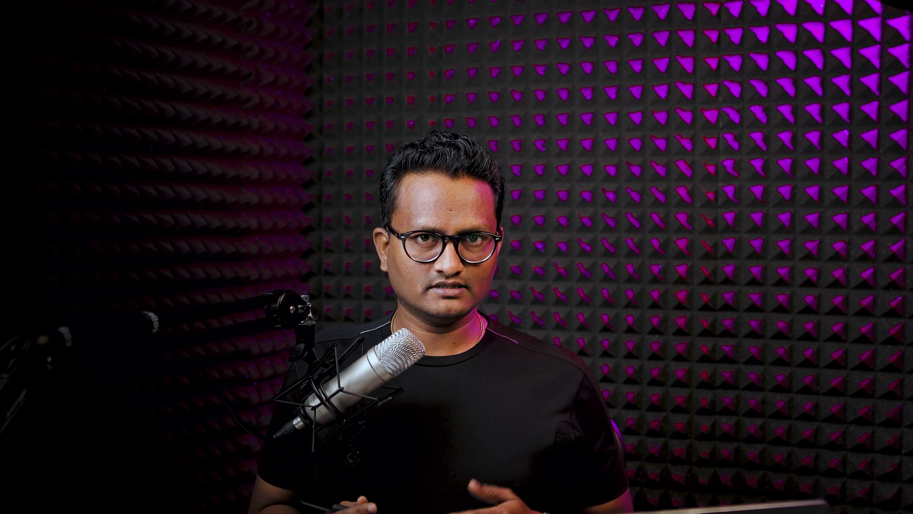
pyautogui.press('k')
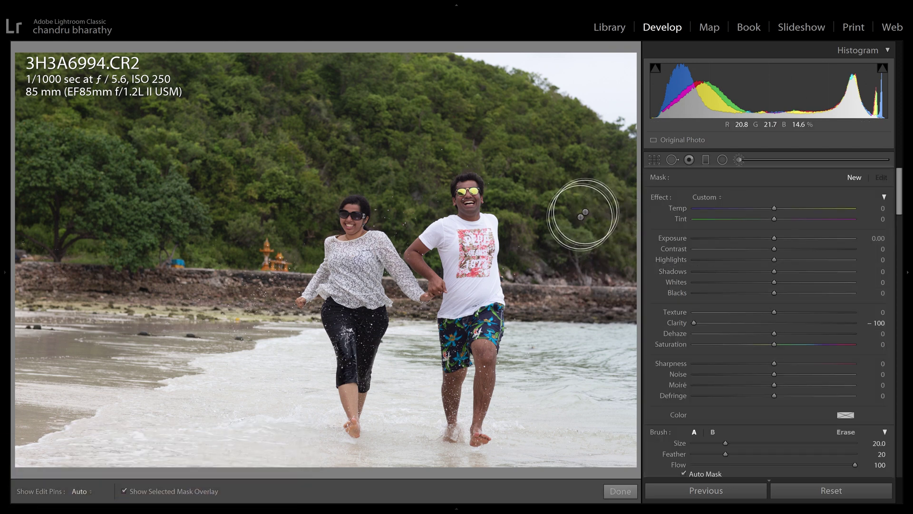
pyautogui.scroll(-5, 700, 270)
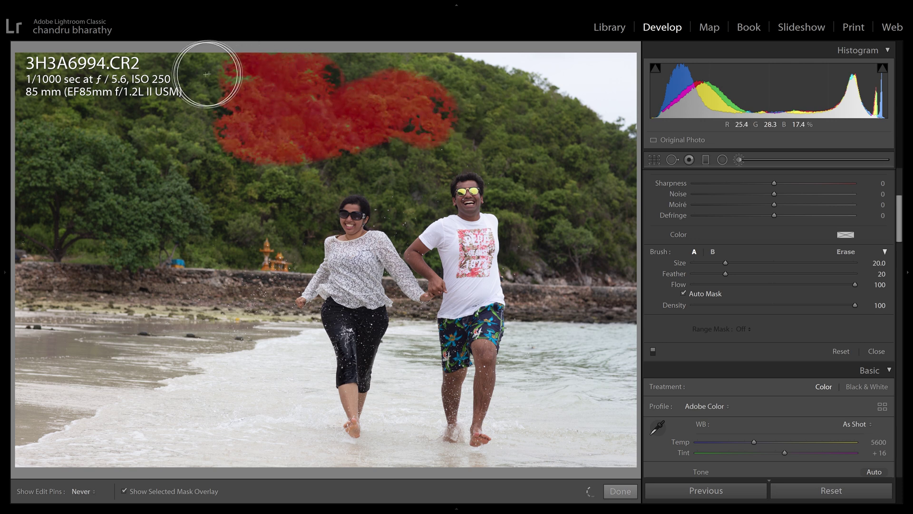
pyautogui.moveTo(137, 84)
pyautogui.mouseDown()
pyautogui.moveTo(55, 152)
pyautogui.moveTo(233, 124)
pyautogui.mouseUp()
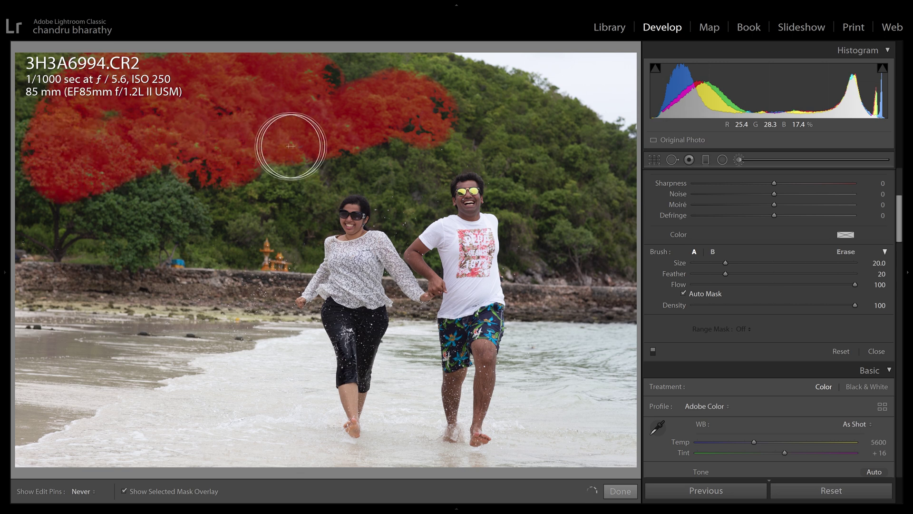
pyautogui.moveTo(87, 235); pyautogui.dragTo(34, 235)
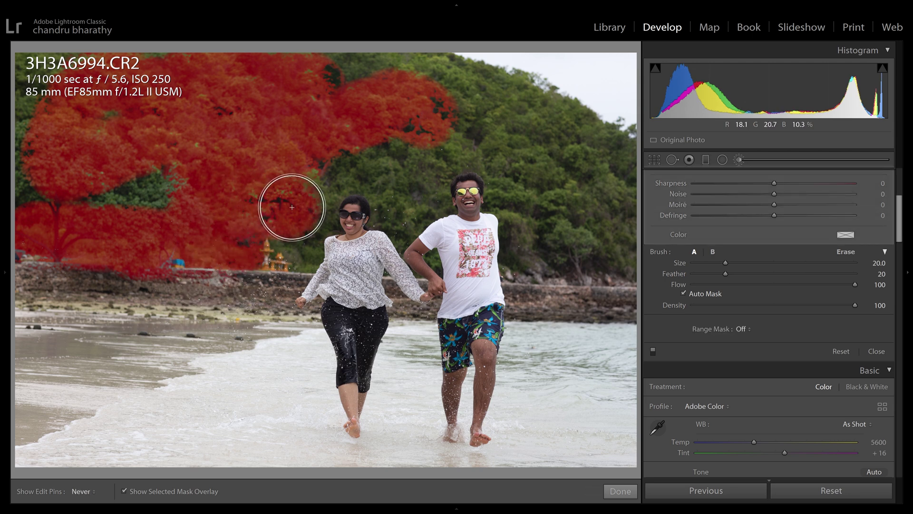
pyautogui.moveTo(290, 210); pyautogui.dragTo(316, 208)
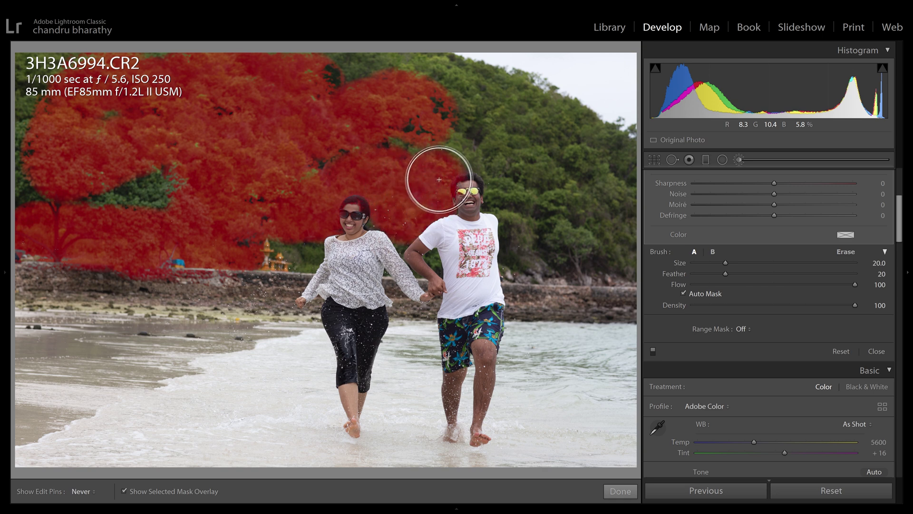
pyautogui.moveTo(491, 160); pyautogui.dragTo(551, 208)
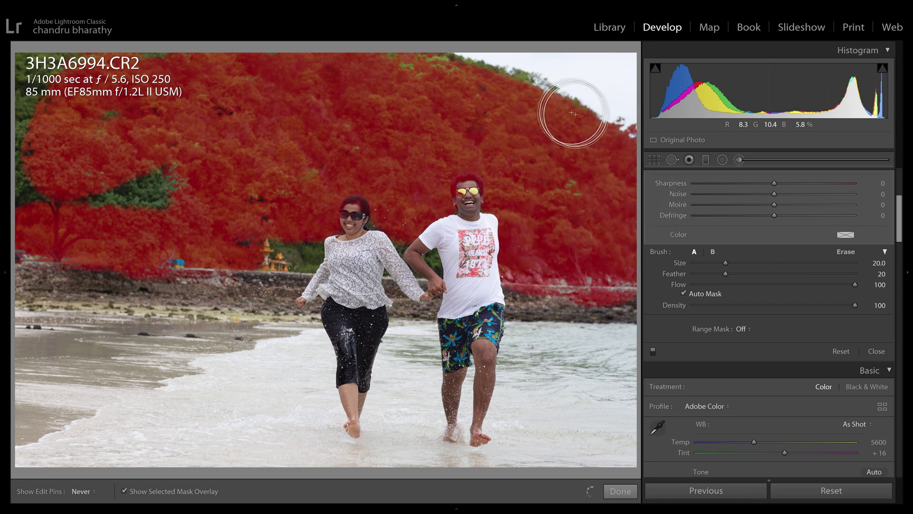
pyautogui.moveTo(573, 113); pyautogui.dragTo(497, 62)
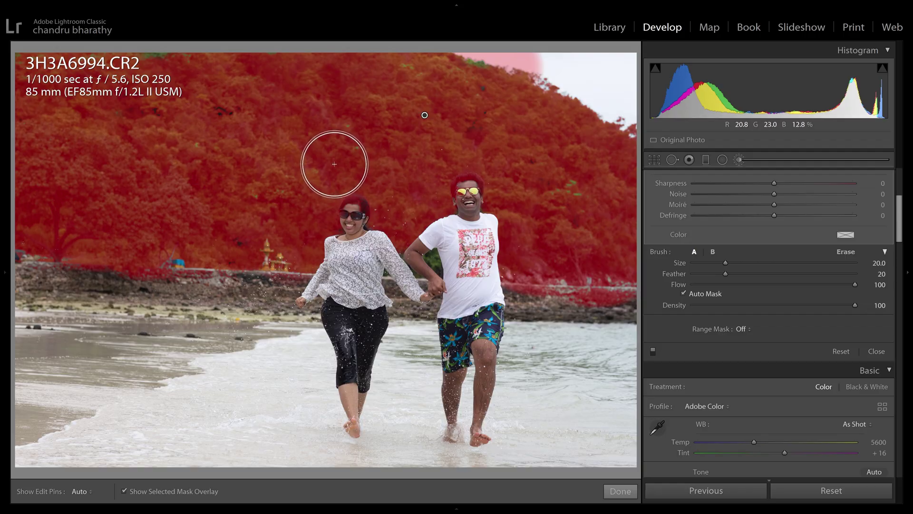
pyautogui.press('Delete')
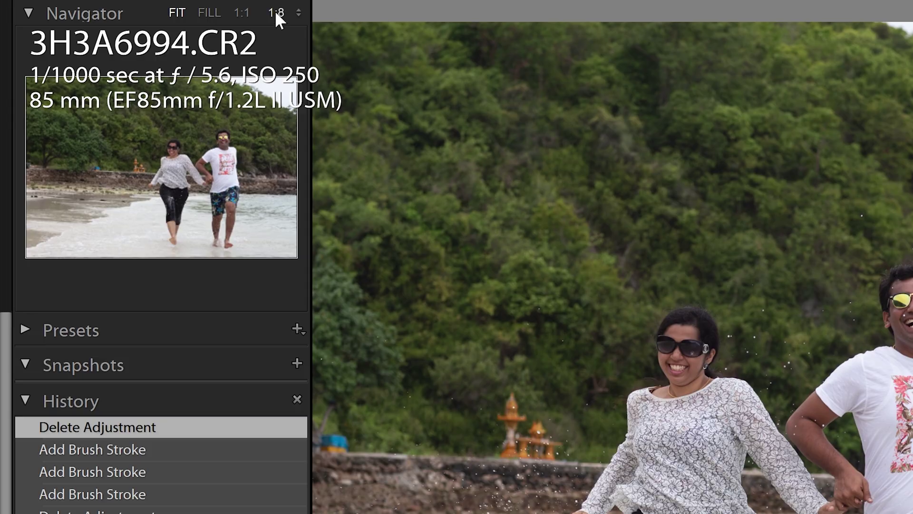
# - Zoom the Navigator to 1:8 and set the brush size to 70
pyautogui.click(155, 47)
pyautogui.scroll(5, 315, 238)
pyautogui.scroll(2, 315, 237)
pyautogui.scroll(3, 316, 237)
pyautogui.scroll(2, 318, 237)
pyautogui.scroll(3, 321, 236)
pyautogui.scroll(2, 322, 236)
pyautogui.scroll(1, 322, 236)
pyautogui.scroll(1, 322, 235)
pyautogui.scroll(-2, 322, 236)
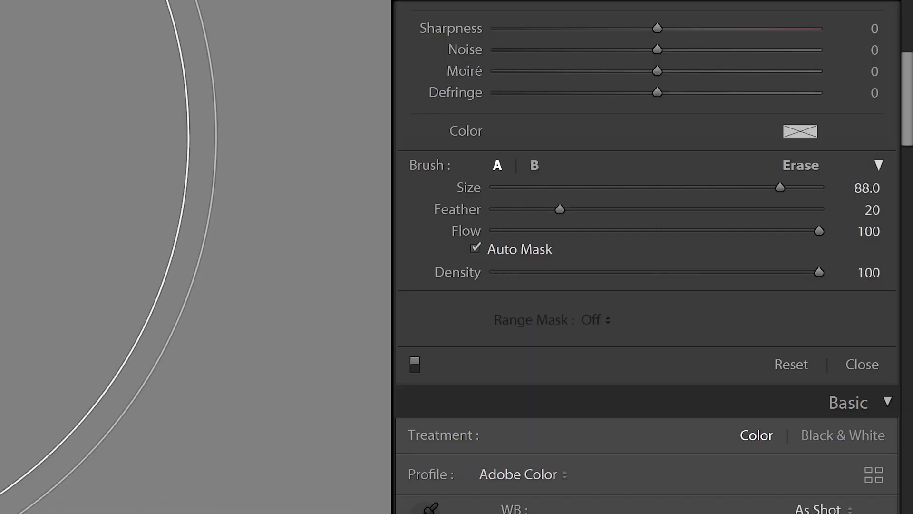
pyautogui.scroll(-1, 308, 228)
pyautogui.scroll(-2, 308, 229)
pyautogui.scroll(-1, 309, 229)
pyautogui.scroll(-1, 309, 229)
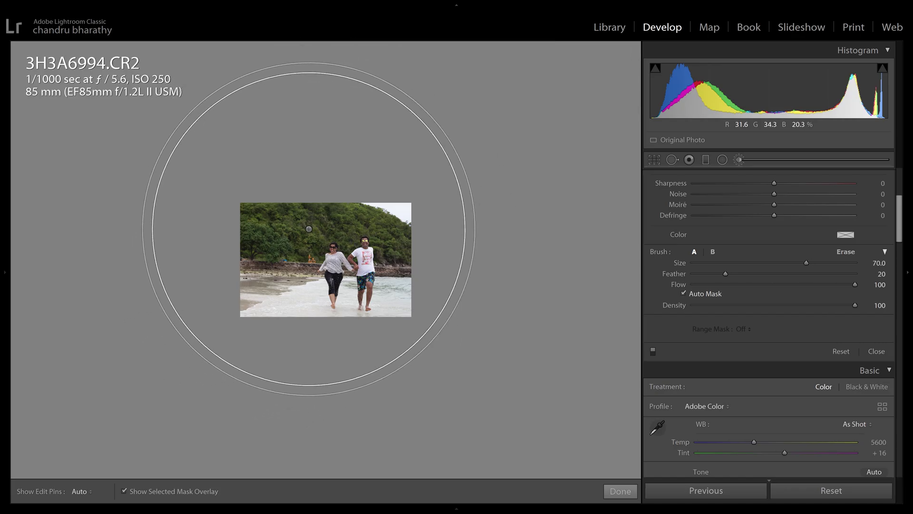
# - Paint the brush mask over the tree-covered hillside behind the couple
pyautogui.click(309, 230)
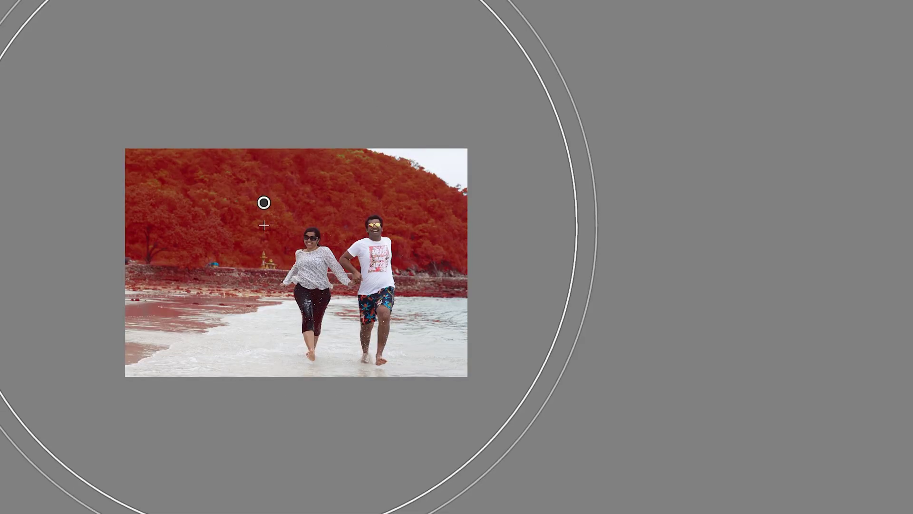
pyautogui.scroll(-1, 310, 230)
pyautogui.scroll(-1, 309, 230)
pyautogui.scroll(-1, 309, 230)
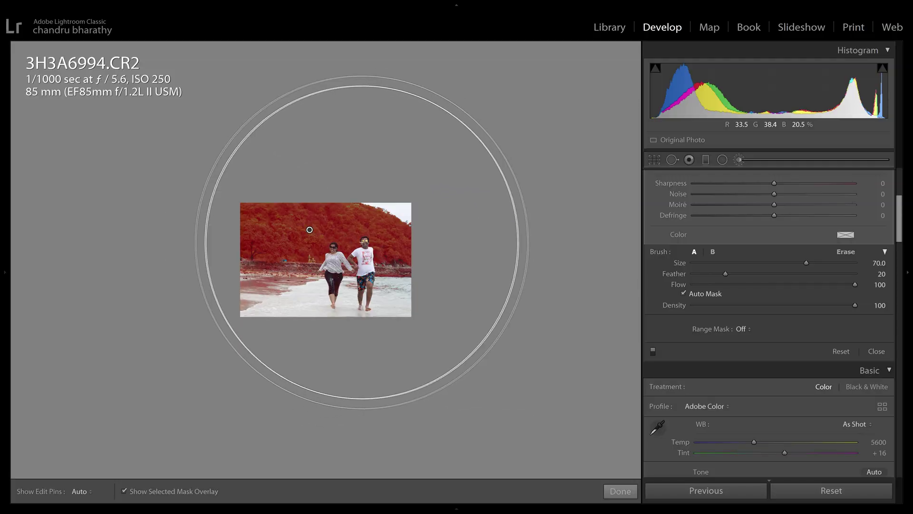
pyautogui.moveTo(307, 227); pyautogui.dragTo(305, 224)
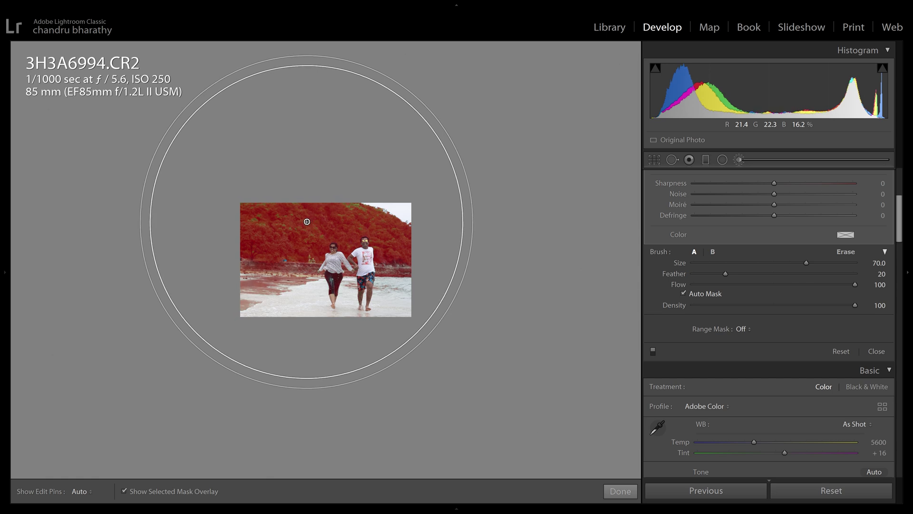
pyautogui.moveTo(306, 219); pyautogui.dragTo(307, 215)
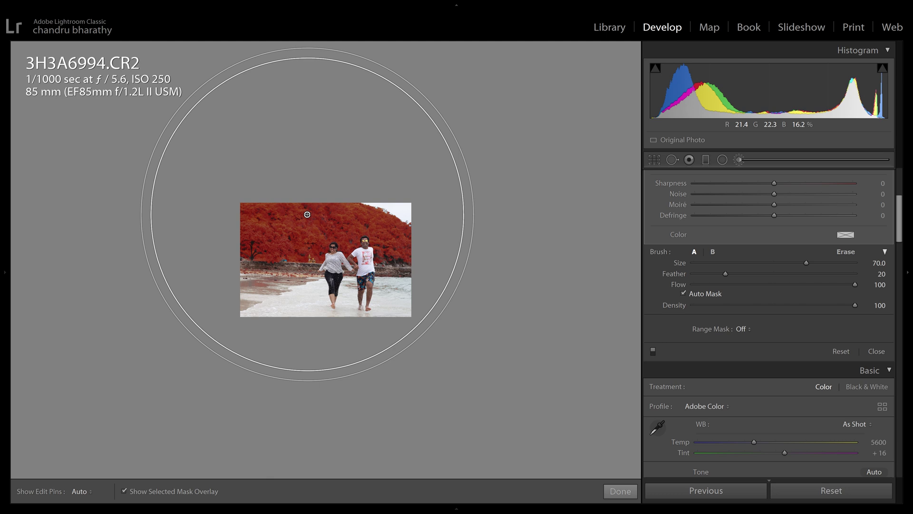
pyautogui.moveTo(307, 215); pyautogui.dragTo(303, 222)
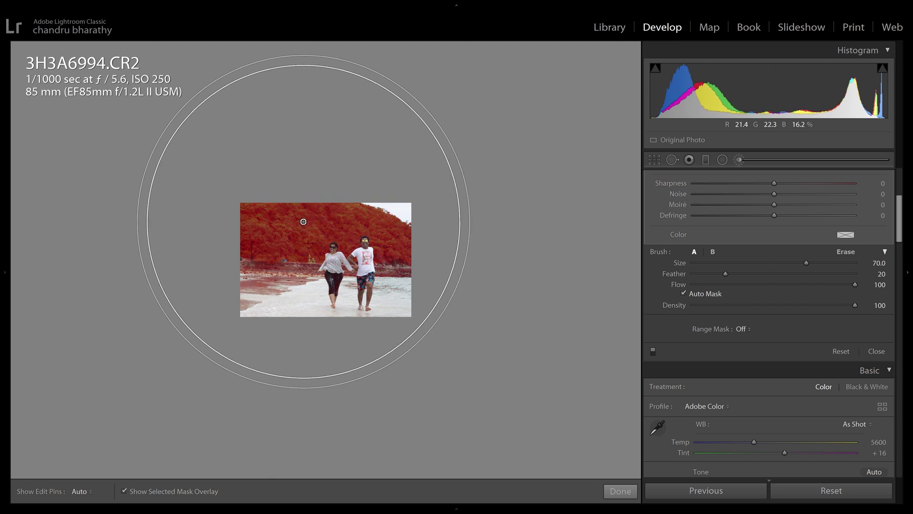
pyautogui.moveTo(303, 222); pyautogui.dragTo(301, 223)
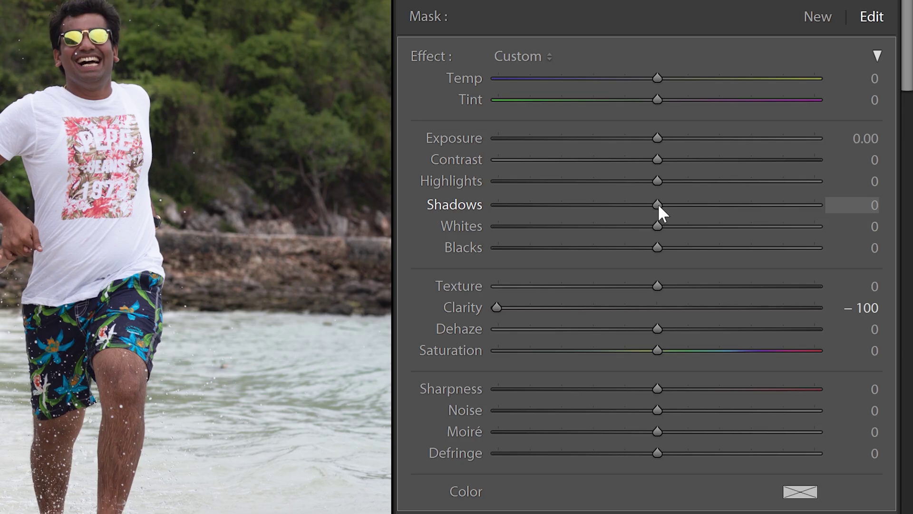
# - Set the hillside mask to Exposure 0.23, Shadows -14, Temp 60, Tint 38, Highlights -31, Blacks -15
pyautogui.moveTo(657, 205)
pyautogui.mouseDown()
pyautogui.moveTo(734, 207)
pyautogui.moveTo(761, 271)
pyautogui.mouseUp()
pyautogui.moveTo(774, 238); pyautogui.dragTo(818, 210)
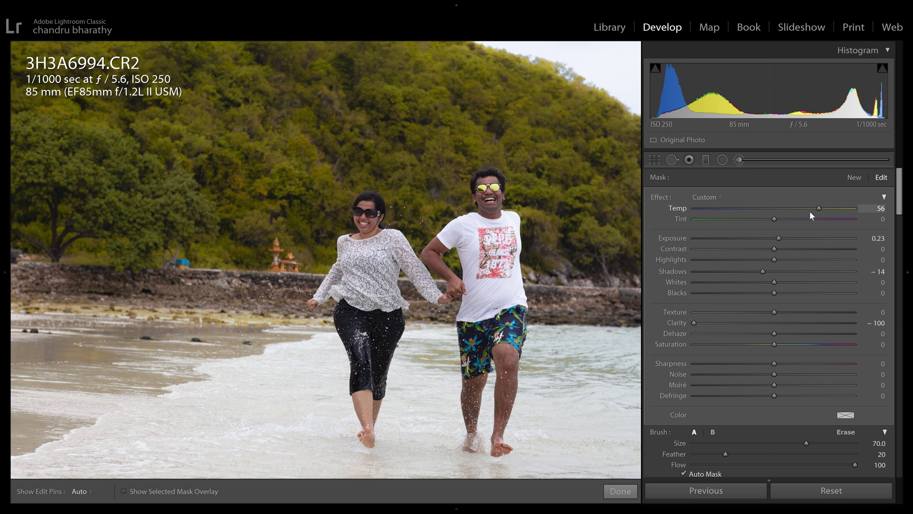
pyautogui.press('F7')
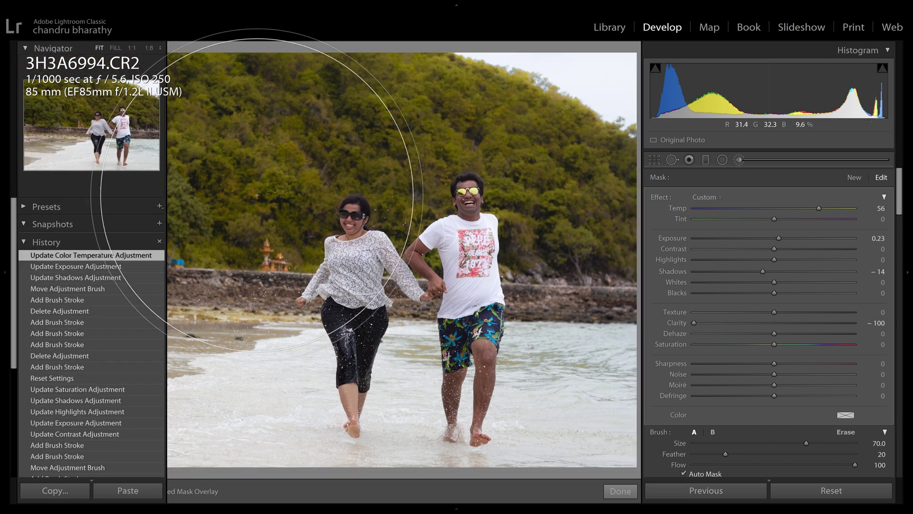
pyautogui.moveTo(820, 209); pyautogui.dragTo(809, 210)
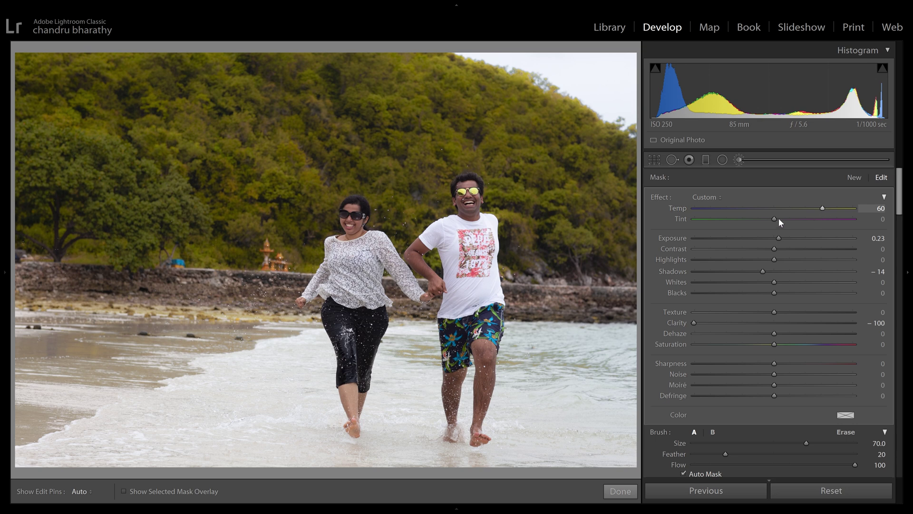
pyautogui.moveTo(749, 220); pyautogui.dragTo(804, 219)
pyautogui.moveTo(774, 259); pyautogui.dragTo(745, 259)
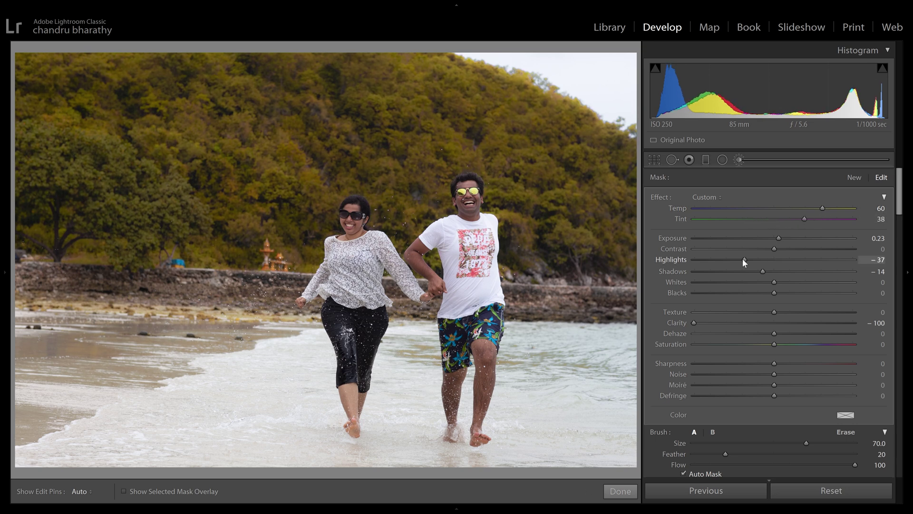
pyautogui.moveTo(776, 292); pyautogui.dragTo(760, 293)
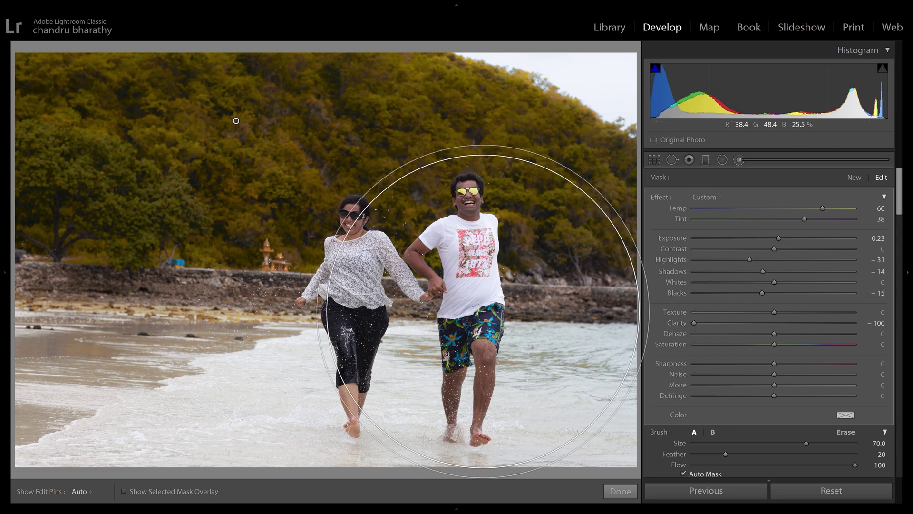
# - Start a second brush mask with zeroed effects and paint it over the shore
pyautogui.click(854, 177)
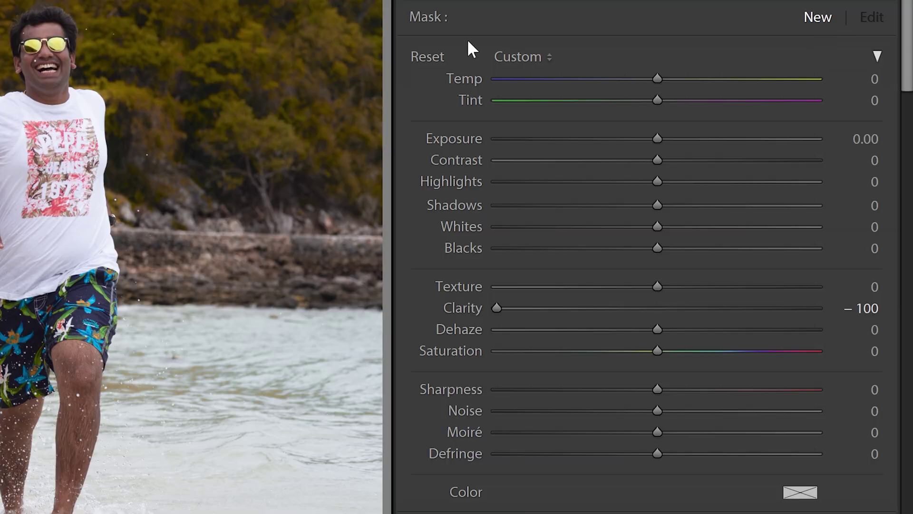
pyautogui.keyDown('alt'); pyautogui.click(426, 57); pyautogui.keyUp('alt')
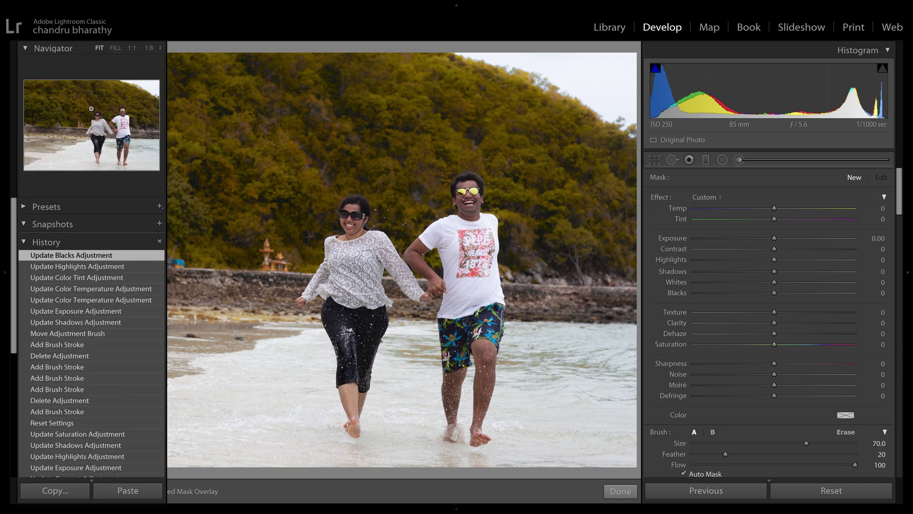
pyautogui.click(149, 49)
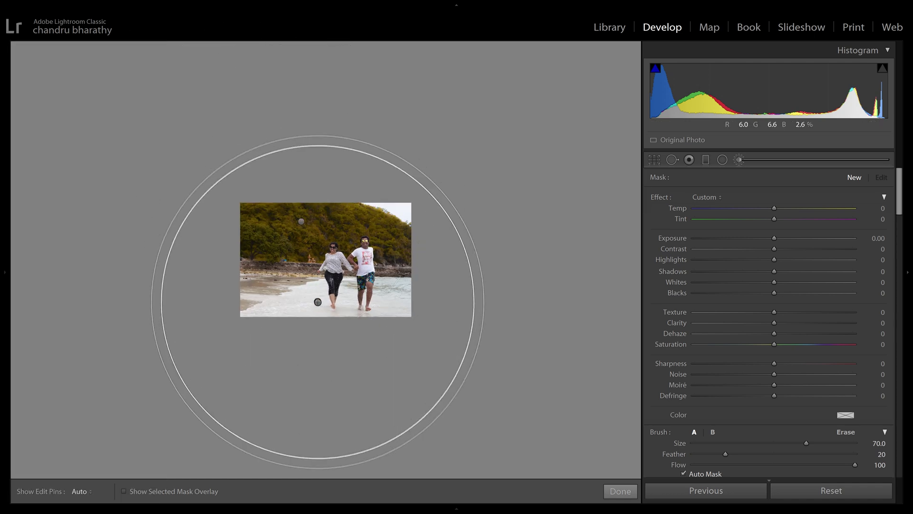
pyautogui.click(348, 301)
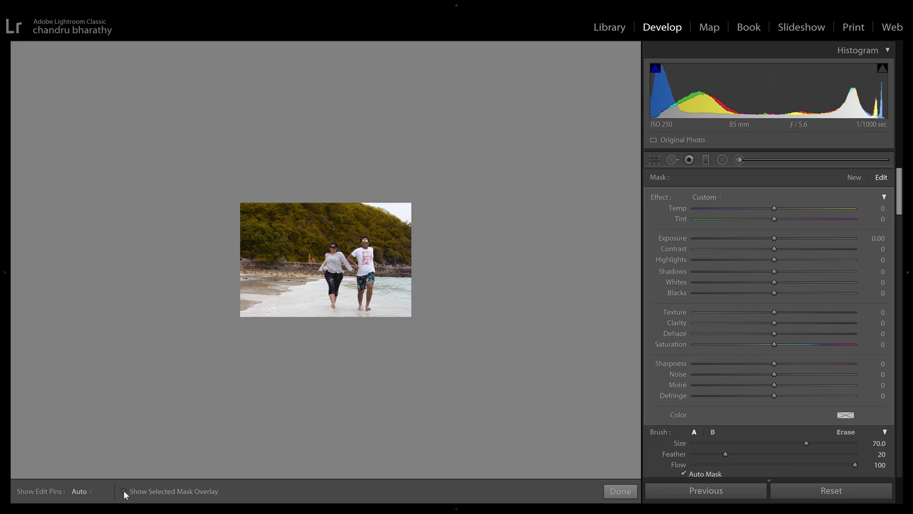
pyautogui.click(124, 490)
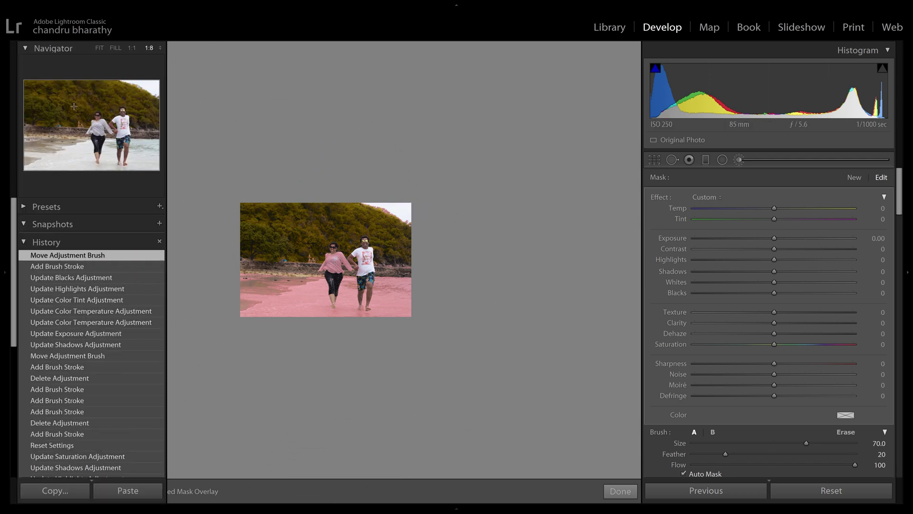
pyautogui.click(103, 48)
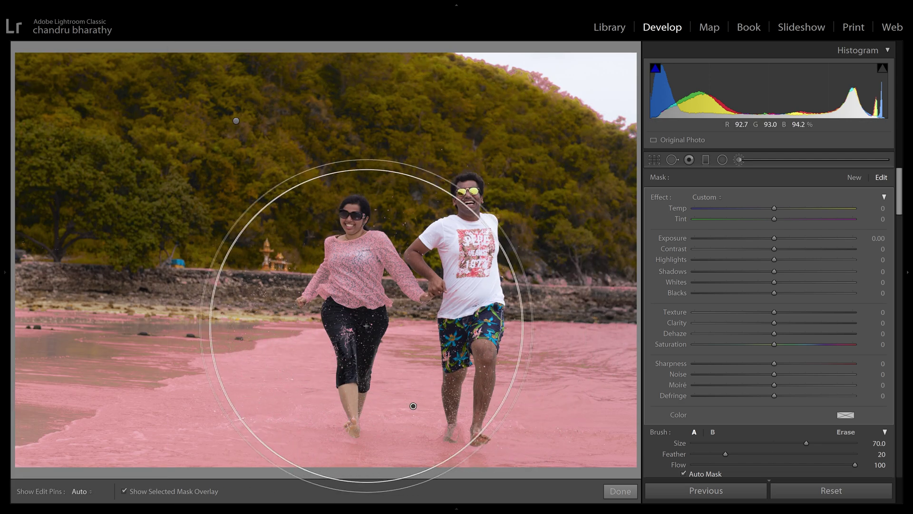
# - Erase overspill from the sand-and-surf mask, set edit pins to Auto, and hide the overlay
pyautogui.press('alt')
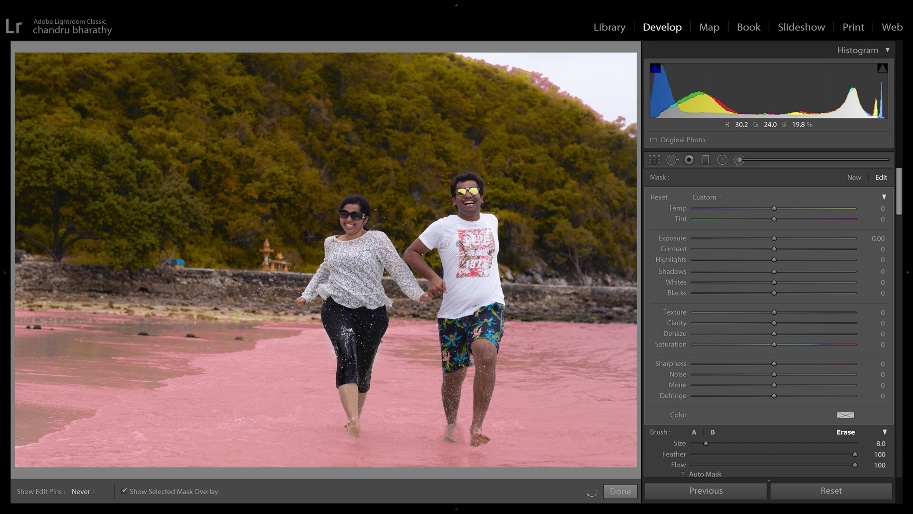
pyautogui.press('h')
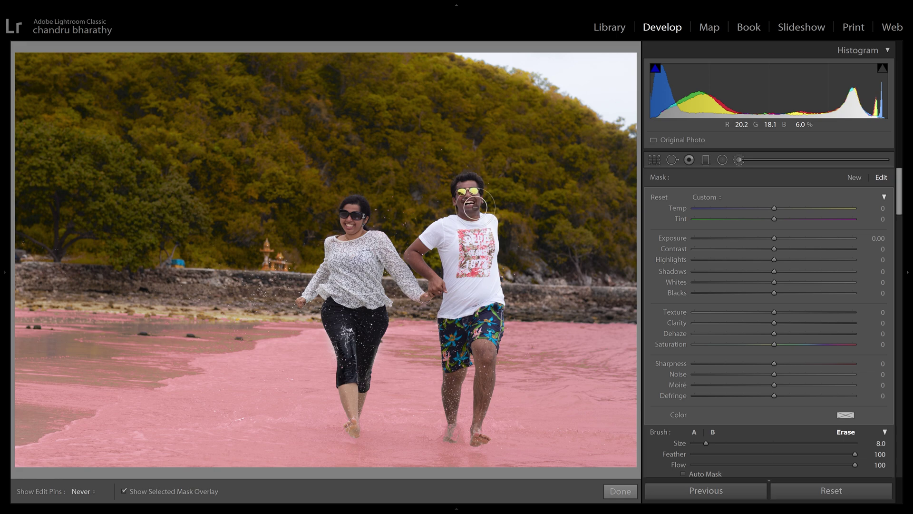
pyautogui.press('alt')
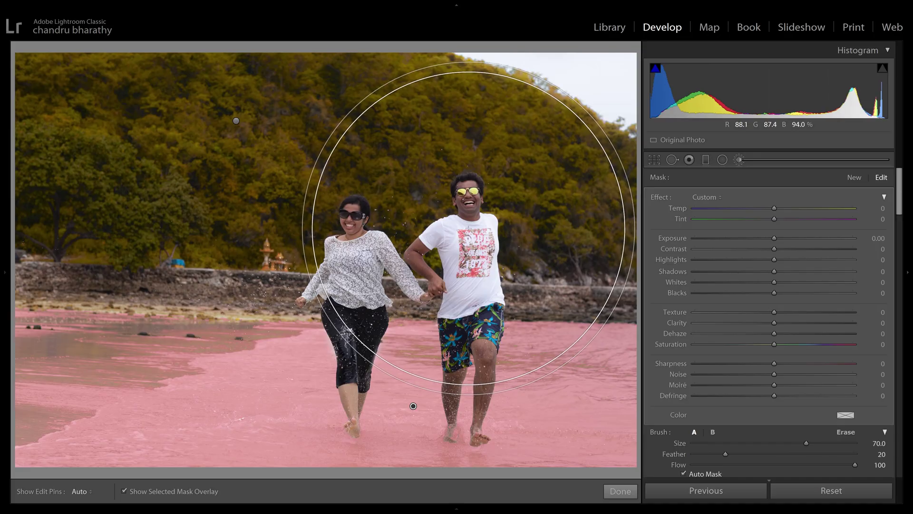
pyautogui.press('o')
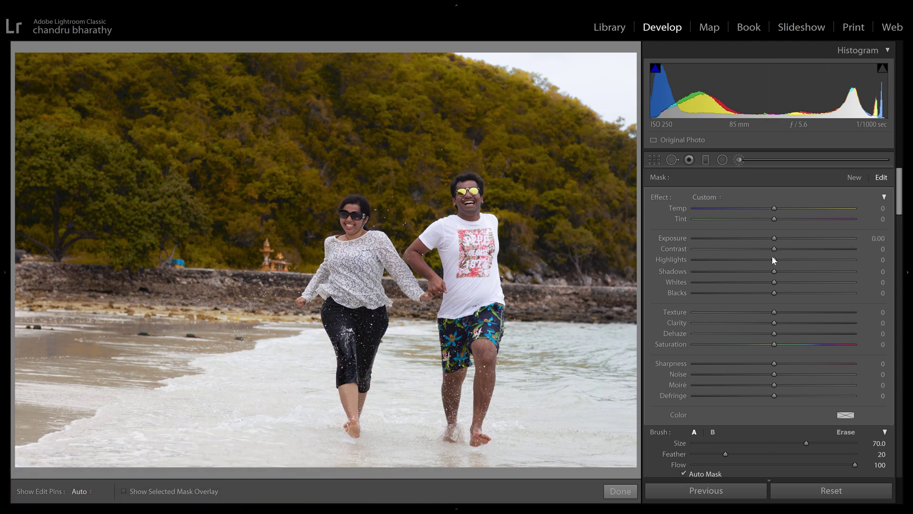
# - Give the surf mask Exposure -0.48, Contrast 32, Highlights -100, Texture 23, Clarity 12, Dehaze 56, Sharpness 27
pyautogui.moveTo(773, 259); pyautogui.dragTo(705, 260)
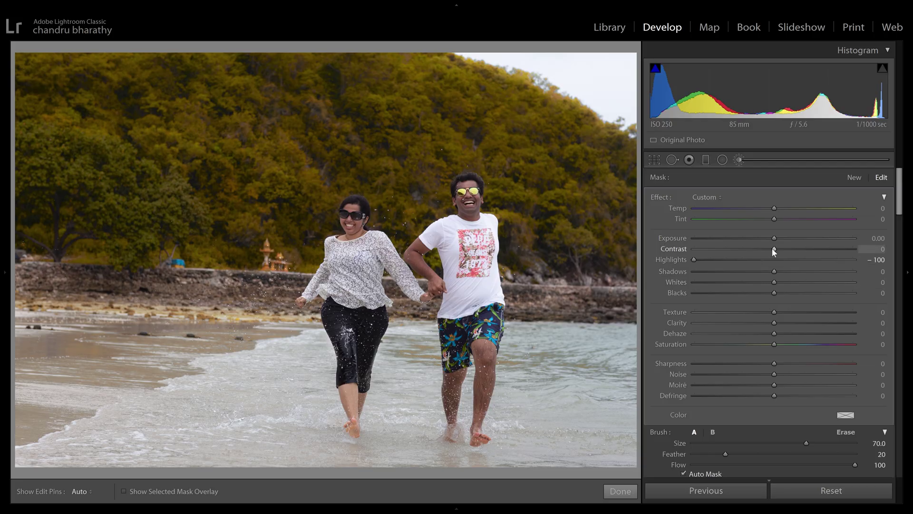
pyautogui.moveTo(773, 249)
pyautogui.mouseDown()
pyautogui.moveTo(728, 247)
pyautogui.moveTo(783, 252)
pyautogui.moveTo(765, 237)
pyautogui.mouseUp()
pyautogui.moveTo(778, 314)
pyautogui.mouseDown()
pyautogui.moveTo(794, 314)
pyautogui.moveTo(776, 334)
pyautogui.moveTo(817, 336)
pyautogui.mouseUp()
pyautogui.click(797, 363)
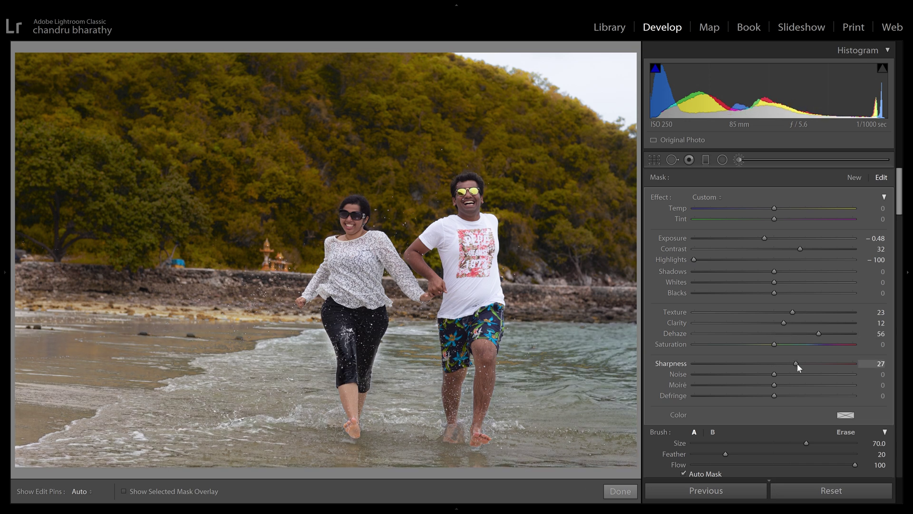
# - Apply global Highlights -63, Shadows +18, Whites +30, Blacks -25 and check before/after
pyautogui.press('k')
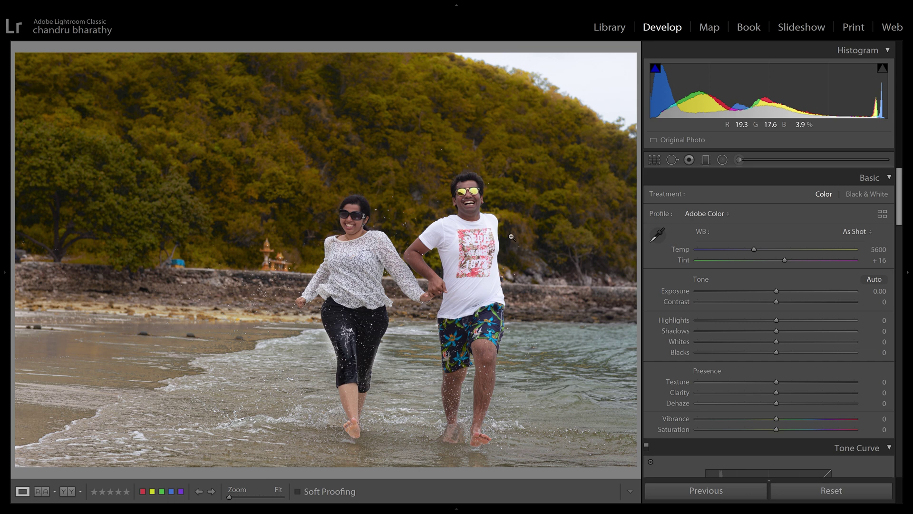
pyautogui.moveTo(674, 320); pyautogui.dragTo(677, 330)
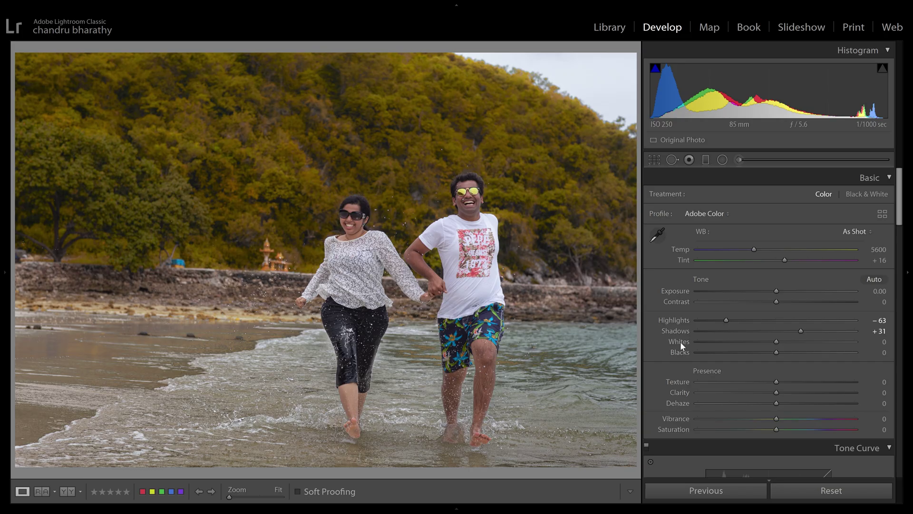
pyautogui.moveTo(683, 352); pyautogui.dragTo(671, 352)
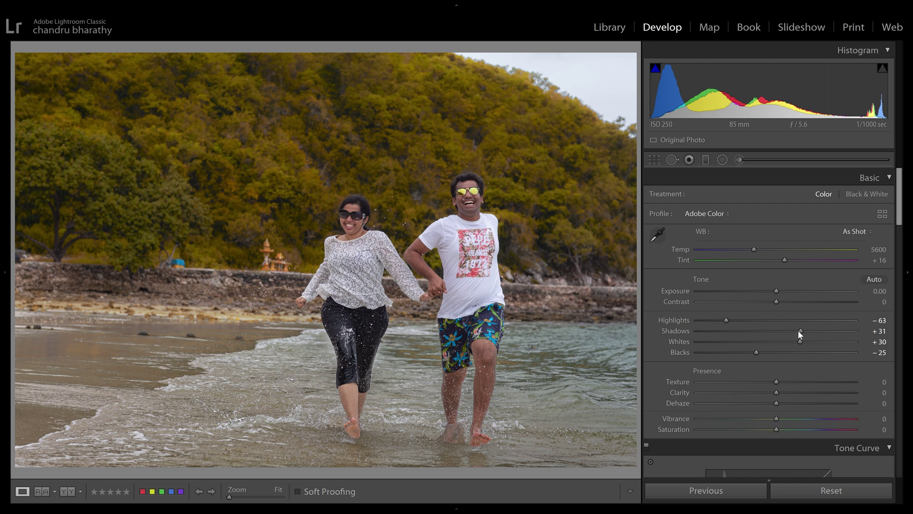
pyautogui.moveTo(799, 330); pyautogui.dragTo(789, 329)
pyautogui.press('\\')
pyautogui.press('\\')
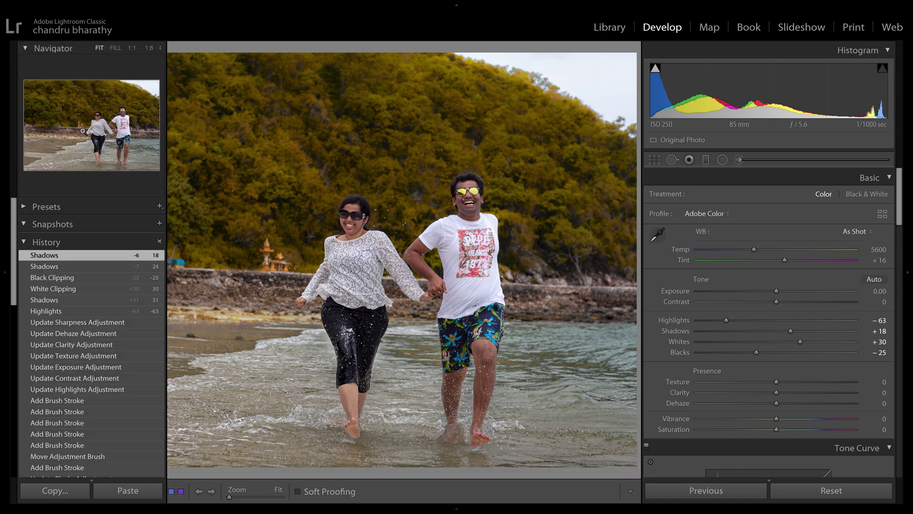
pyautogui.click(149, 47)
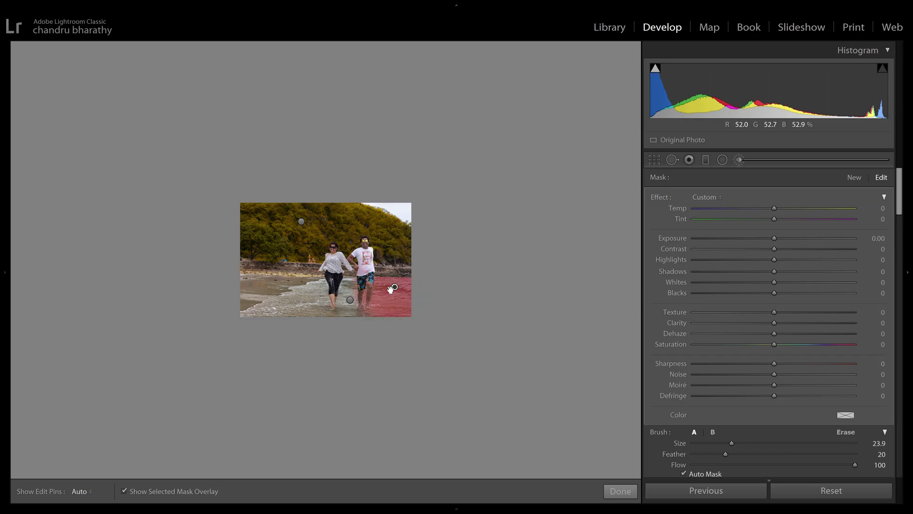
# - Brush the right-hand sea and raise that mask's Saturation to +74
pyautogui.click(101, 50)
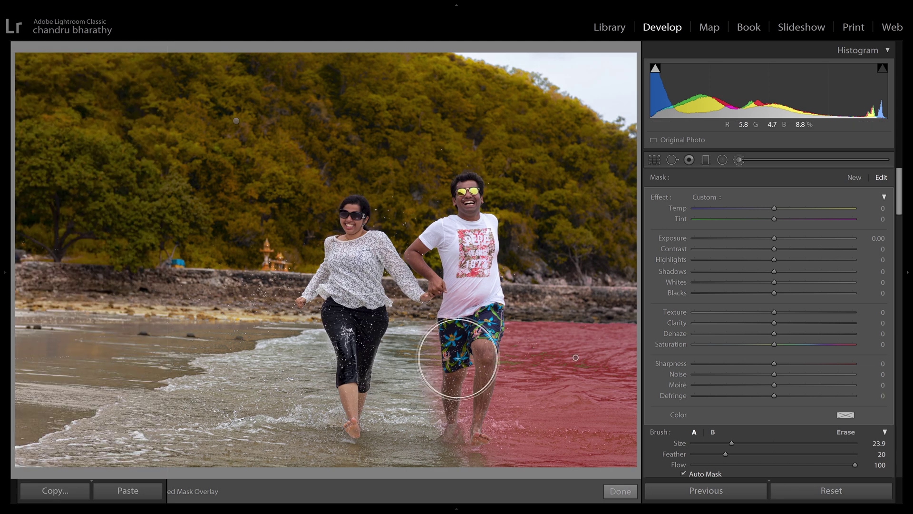
pyautogui.press('alt')
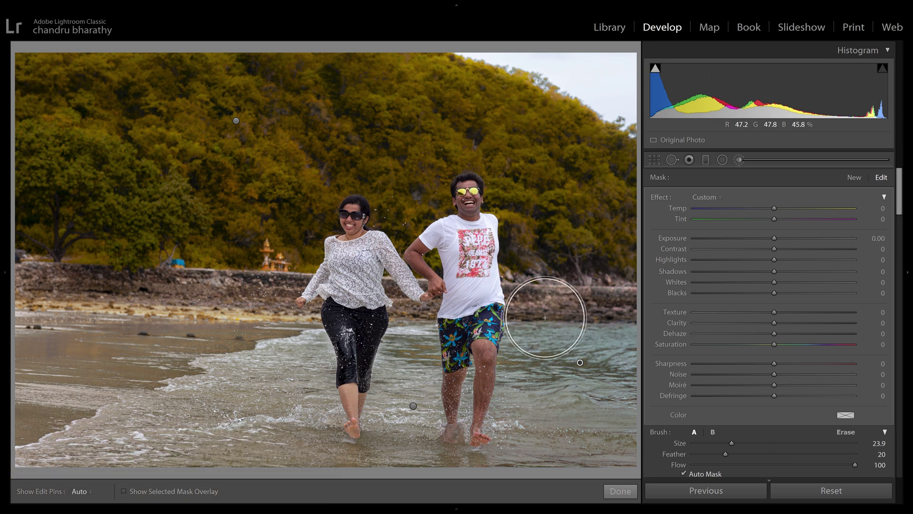
pyautogui.moveTo(820, 346); pyautogui.dragTo(836, 347)
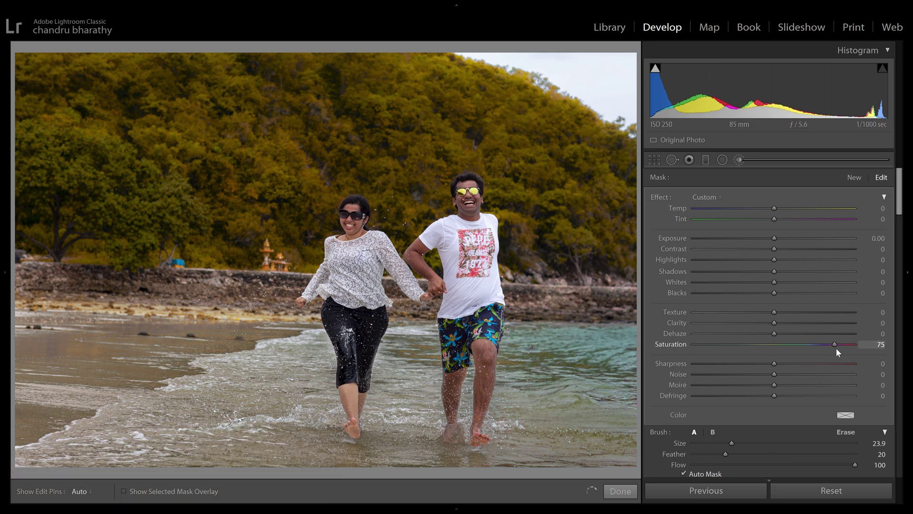
pyautogui.click(620, 491)
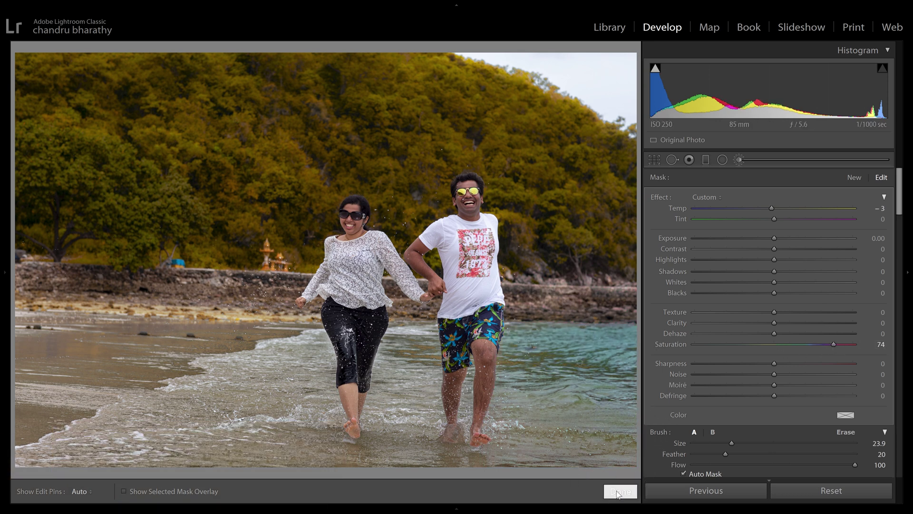
# - Raise global Shadows to +27 and add a -18 post-crop vignette with feather 48
pyautogui.moveTo(809, 331)
pyautogui.mouseDown()
pyautogui.moveTo(817, 331)
pyautogui.moveTo(797, 332)
pyautogui.mouseUp()
pyautogui.moveTo(753, 354)
pyautogui.mouseDown()
pyautogui.moveTo(734, 352)
pyautogui.moveTo(760, 361)
pyautogui.mouseUp()
pyautogui.scroll(-10, 777, 364)
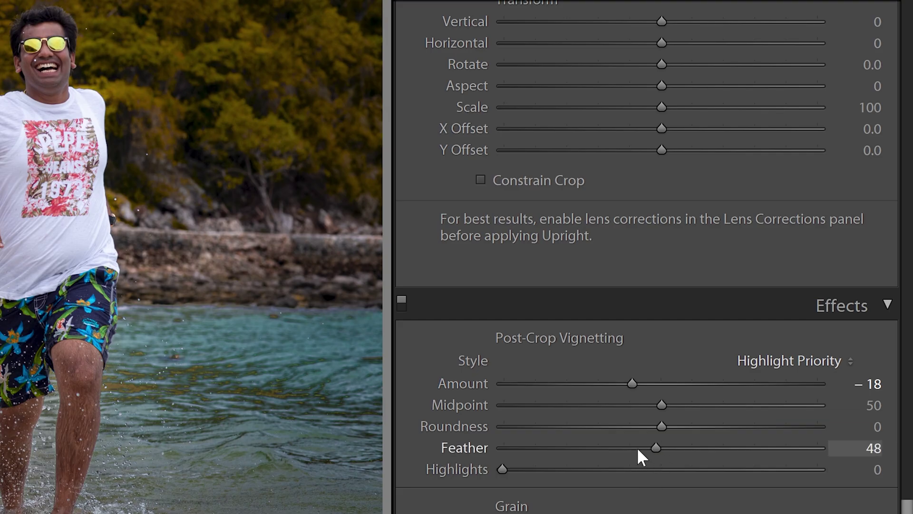
# - Adjust the post-crop vignette to Amount -8, Midpoint 34, Feather 44
pyautogui.moveTo(656, 449); pyautogui.dragTo(447, 442)
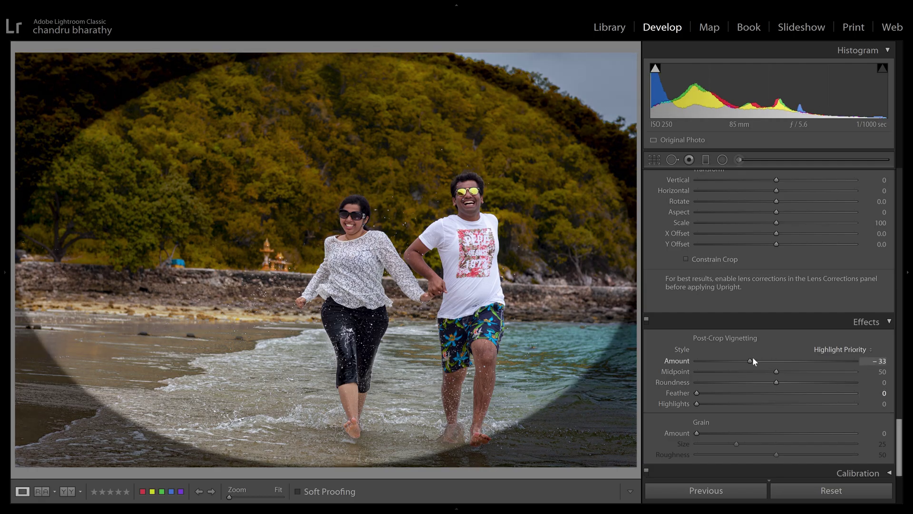
pyautogui.moveTo(775, 372)
pyautogui.mouseDown()
pyautogui.moveTo(747, 374)
pyautogui.moveTo(771, 361)
pyautogui.mouseUp()
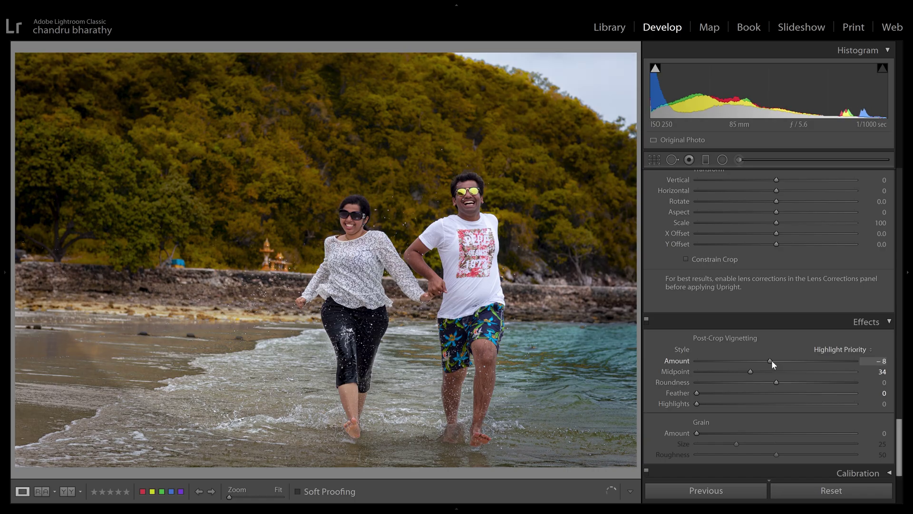
pyautogui.moveTo(697, 393); pyautogui.dragTo(766, 393)
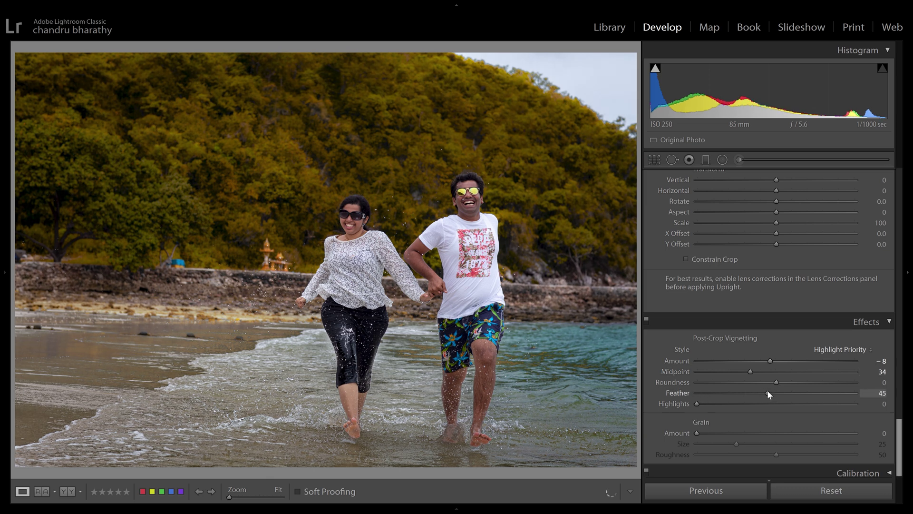
pyautogui.press('\\')
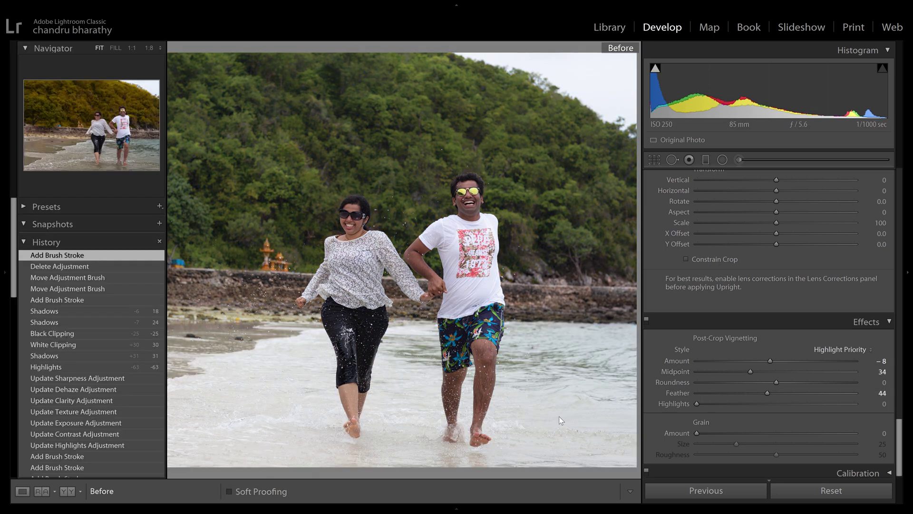
# - Toggle Before/After repeatedly to compare the beach edit with the original
pyautogui.press('\\')
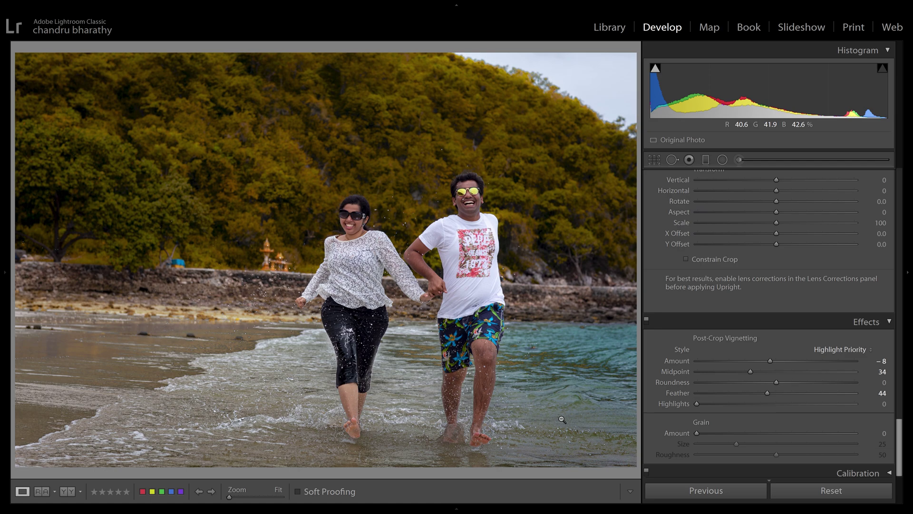
pyautogui.press('\\')
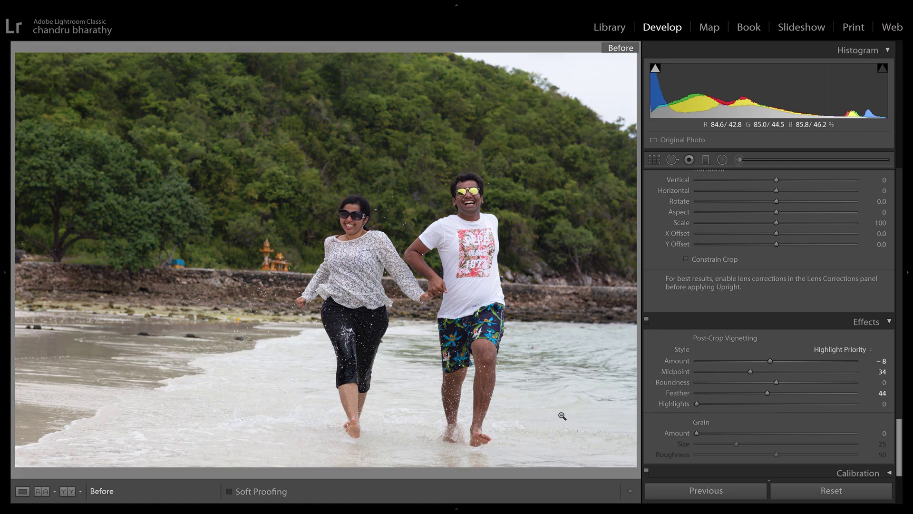
pyautogui.press('\\')
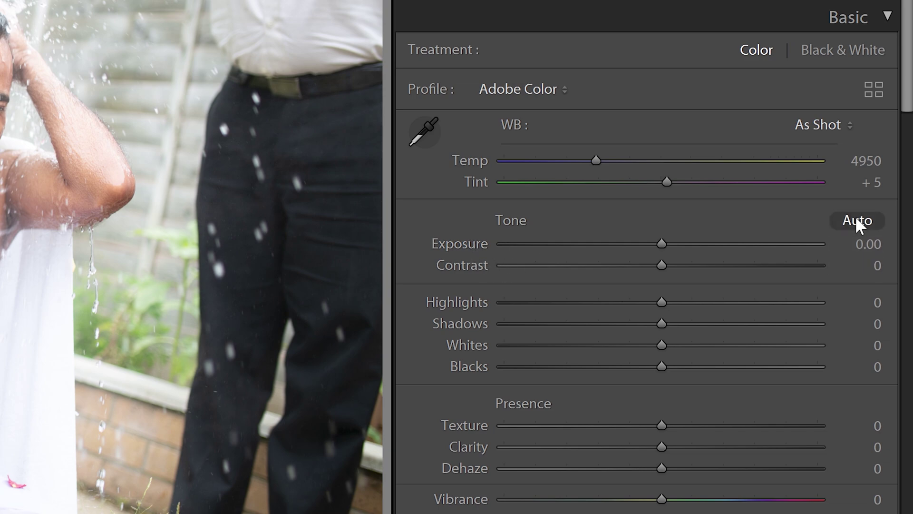
# - Auto-tone the garden photo (exposure −0.78, highlights −67, shadows +29, whites +16, vibrance +13) and view at 1:8
pyautogui.click(856, 219)
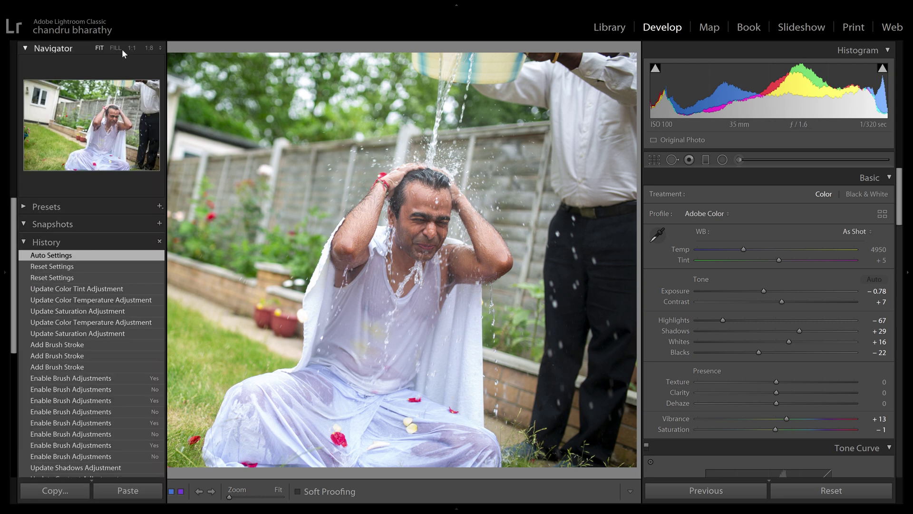
pyautogui.click(149, 48)
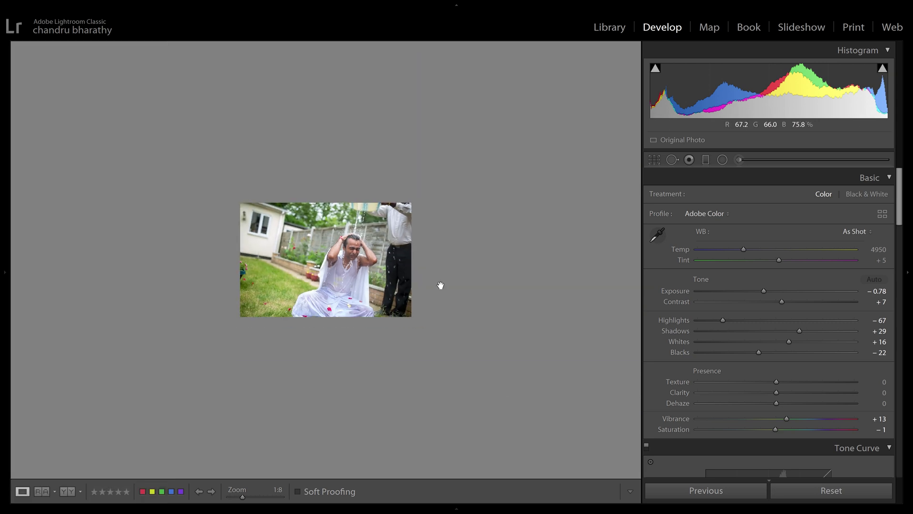
# - Start a new adjustment brush mask on the seated man's white clothing
pyautogui.press('k')
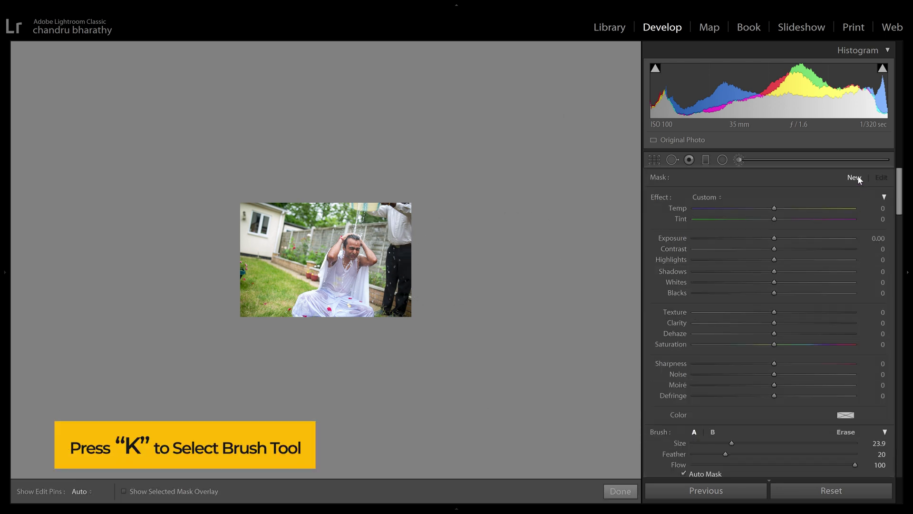
pyautogui.press('alt')
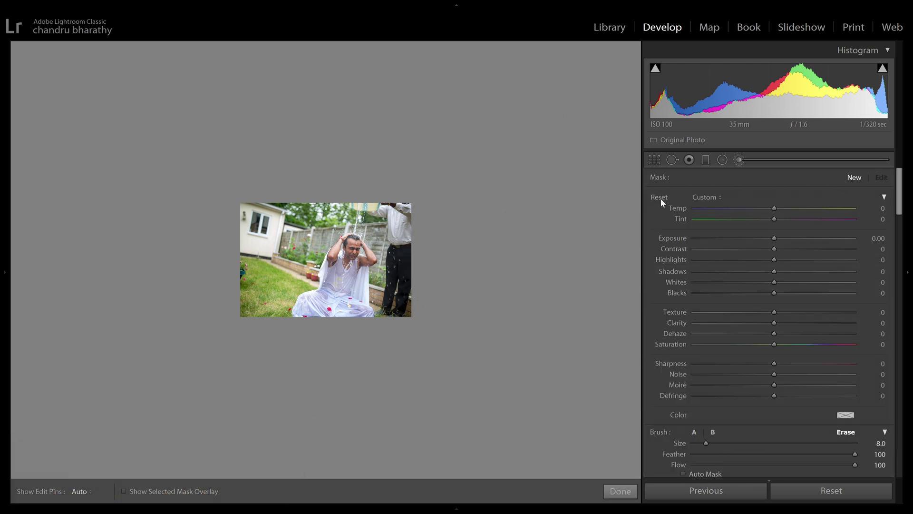
pyautogui.scroll(2, 348, 280)
pyautogui.scroll(2, 348, 279)
pyautogui.scroll(3, 348, 280)
pyautogui.scroll(1, 348, 281)
pyautogui.click(348, 282)
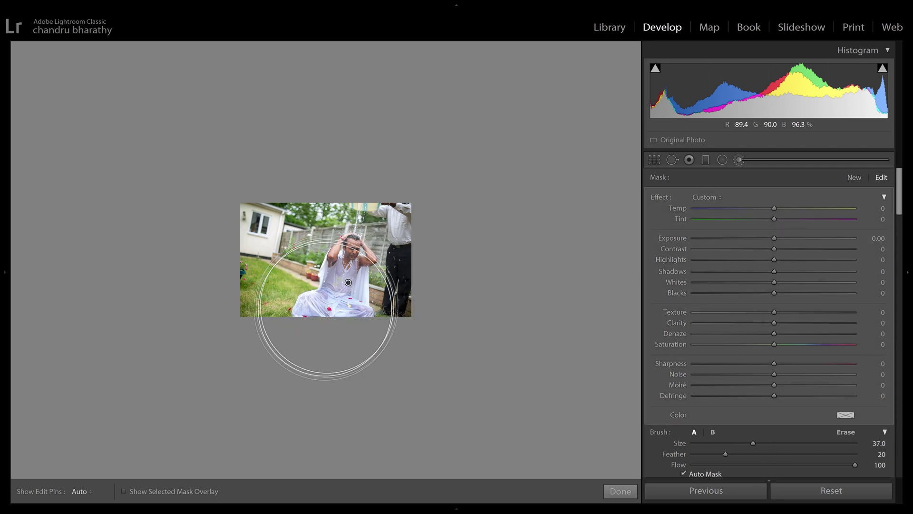
# - Desaturate the man's clothing mask to saturation −54, then clear it for a fresh mask
pyautogui.click(125, 491)
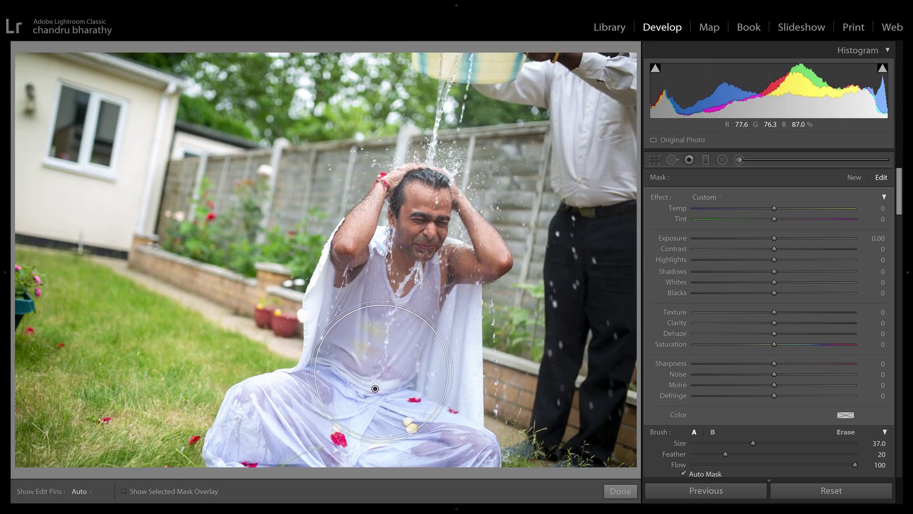
pyautogui.moveTo(774, 344); pyautogui.dragTo(731, 341)
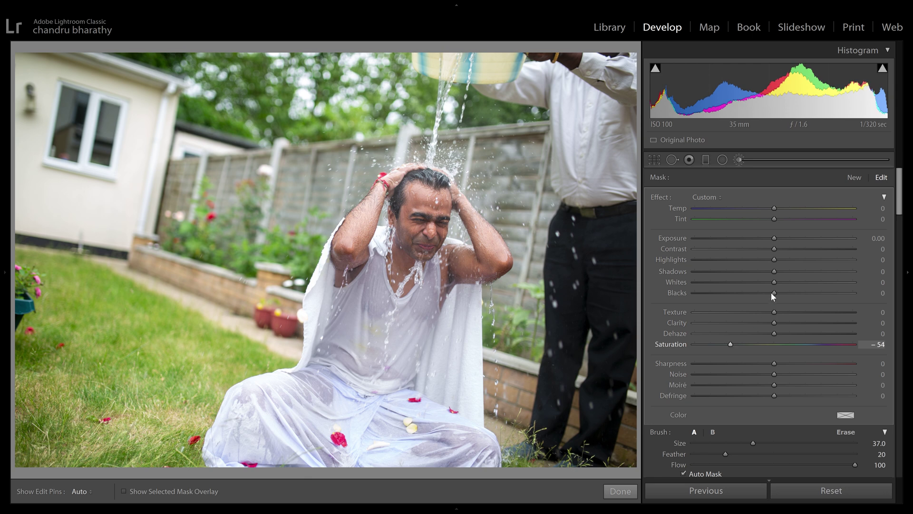
pyautogui.press('Delete')
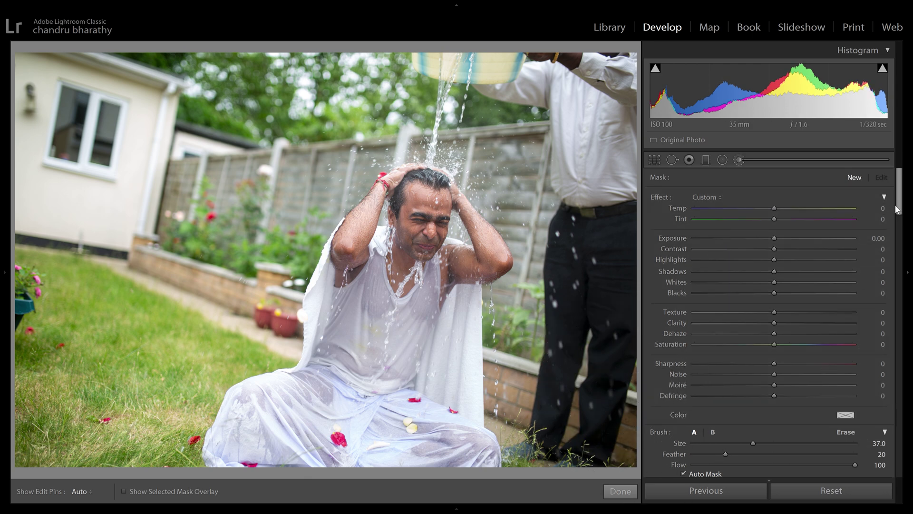
pyautogui.scroll(-5, 897, 209)
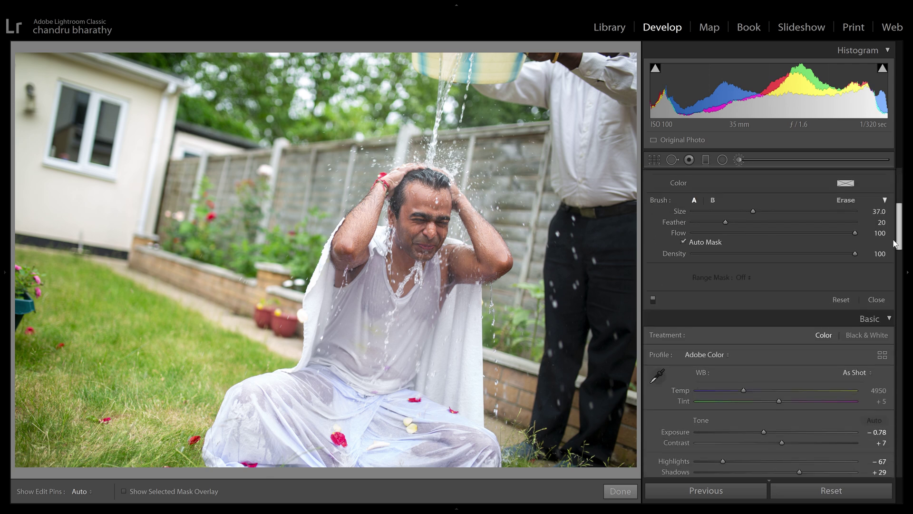
# - Disable brush adjustments, then auto-tone the racecourse photo: Shadows +100, Whites +35, Highlights −52, Temp 5438
pyautogui.click(653, 304)
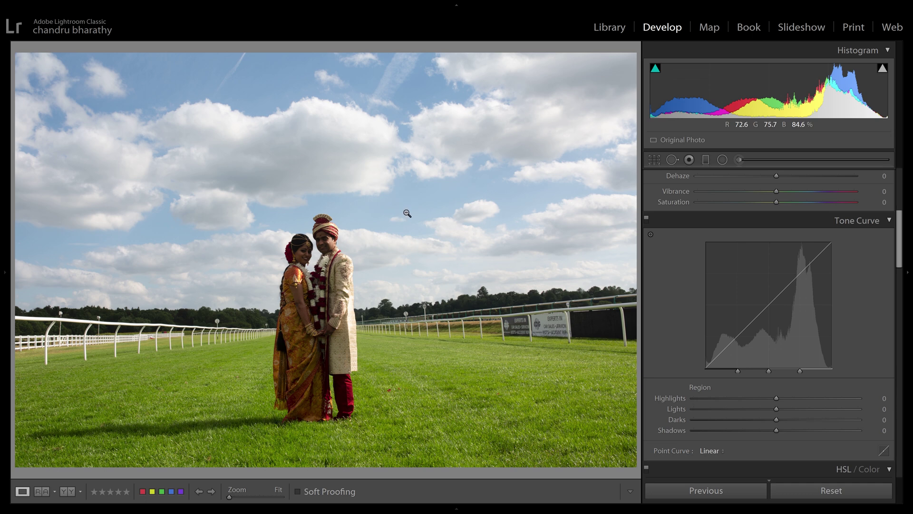
pyautogui.scroll(5, 779, 276)
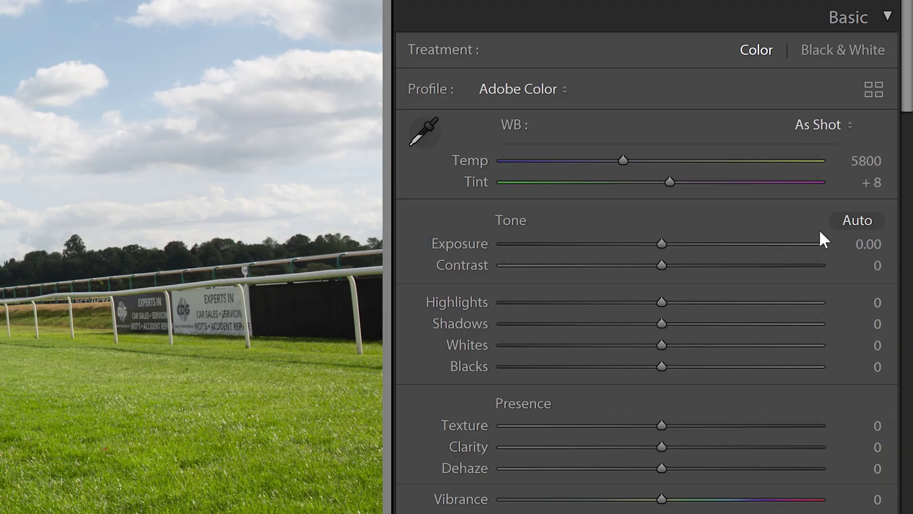
pyautogui.click(820, 229)
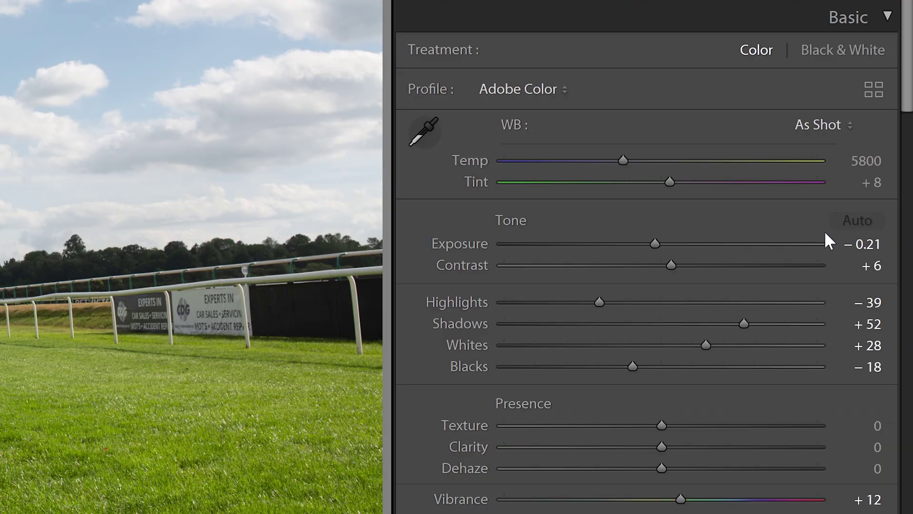
pyautogui.moveTo(814, 330); pyautogui.dragTo(860, 333)
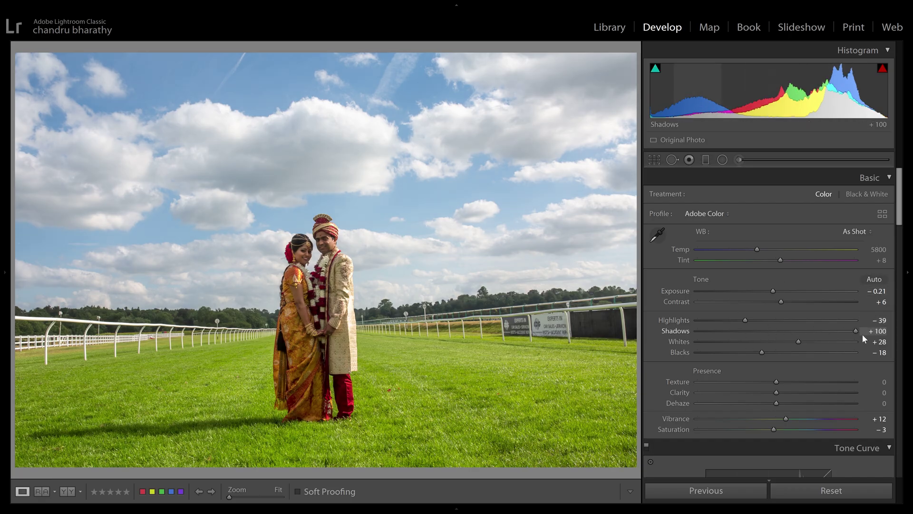
pyautogui.moveTo(799, 342)
pyautogui.mouseDown()
pyautogui.moveTo(848, 343)
pyautogui.moveTo(803, 343)
pyautogui.mouseUp()
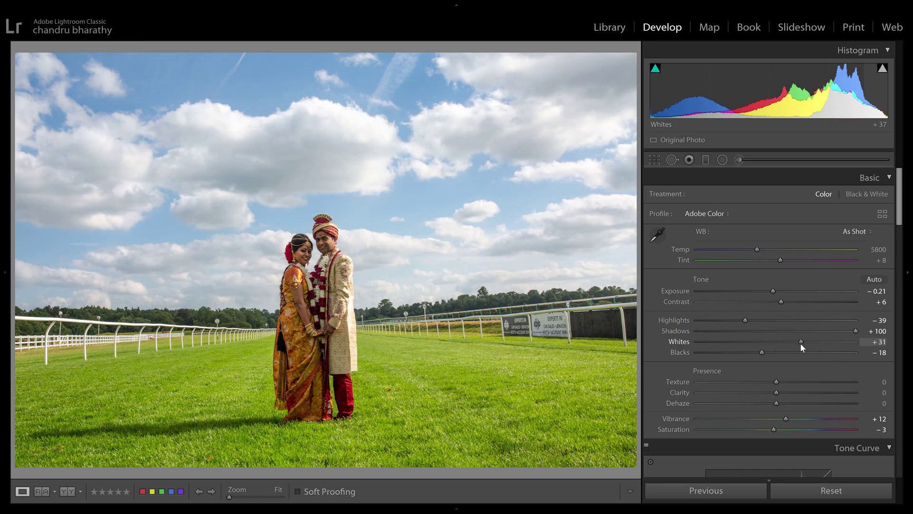
pyautogui.moveTo(749, 320)
pyautogui.mouseDown()
pyautogui.moveTo(767, 321)
pyautogui.moveTo(720, 317)
pyautogui.moveTo(735, 320)
pyautogui.mouseUp()
pyautogui.moveTo(761, 250); pyautogui.dragTo(756, 250)
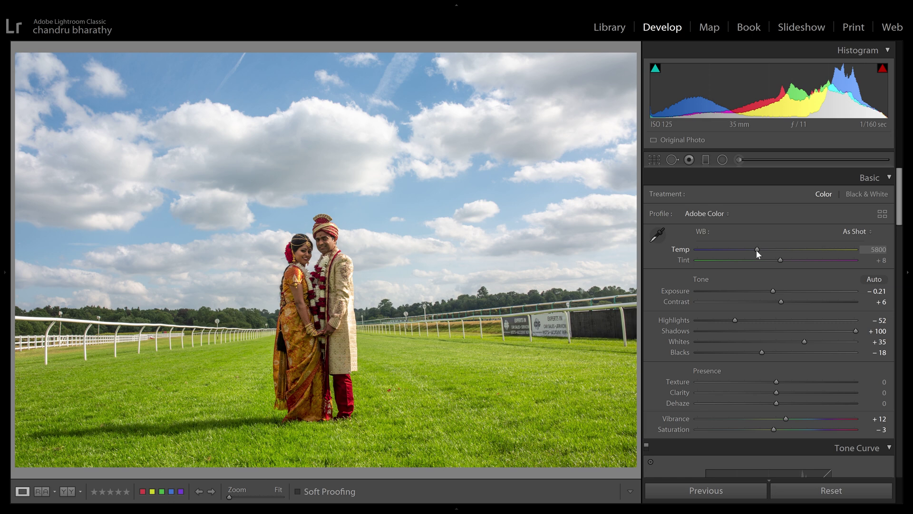
pyautogui.click(150, 52)
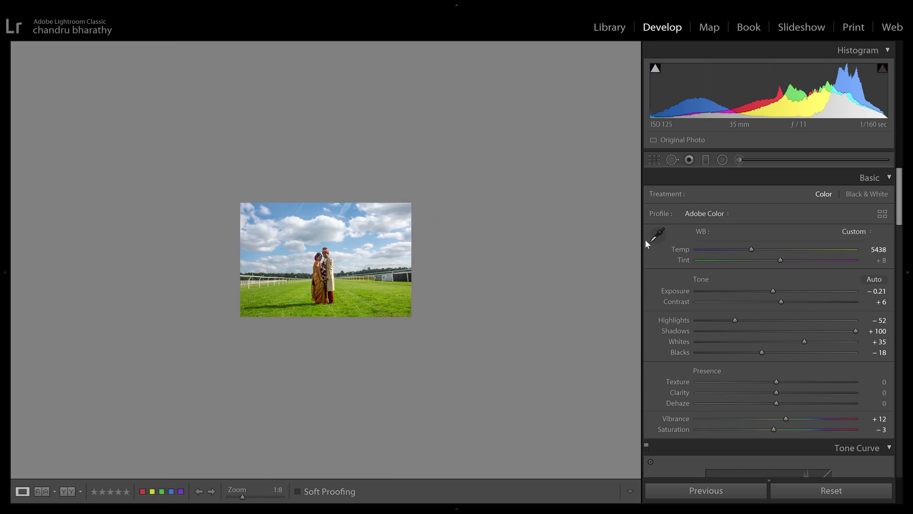
# - Paint a brush mask over the sky with an enlarged brush, checking its overlay
pyautogui.press('k')
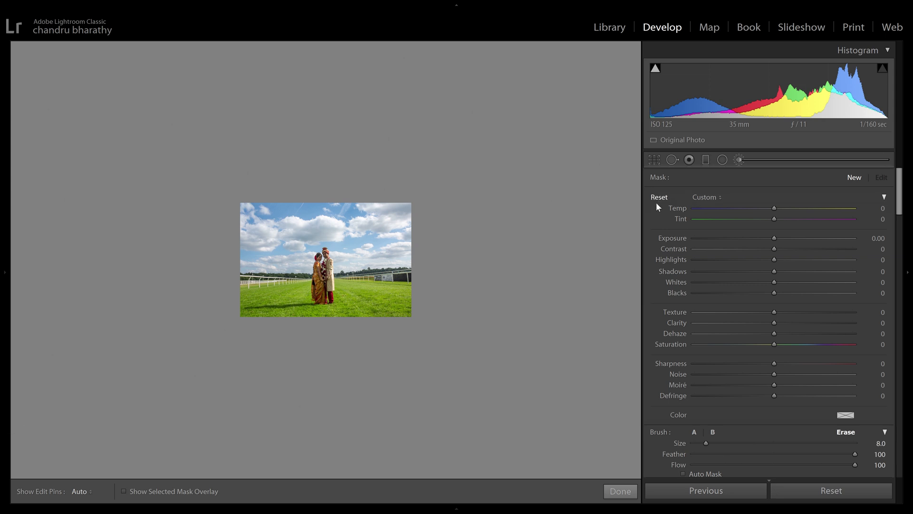
pyautogui.press(']')
pyautogui.press(']')
pyautogui.press(']')
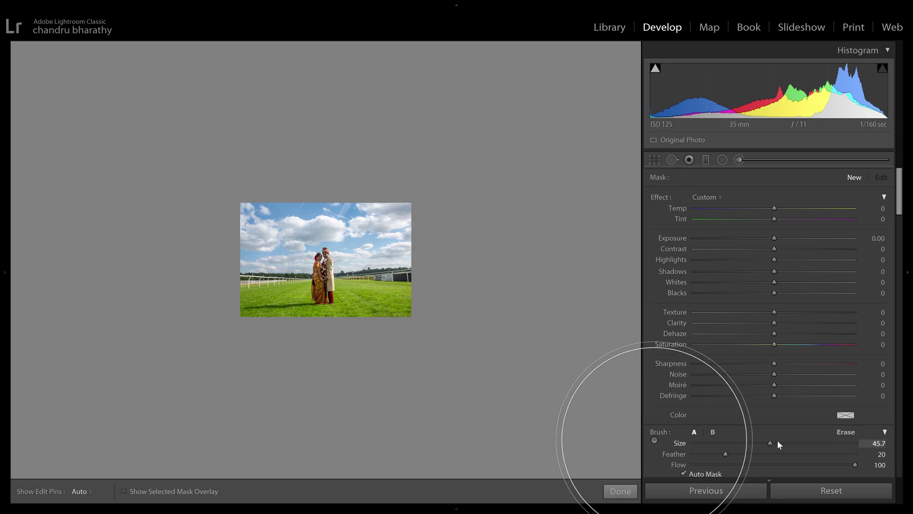
pyautogui.press('h')
pyautogui.click(335, 246)
pyautogui.press('o')
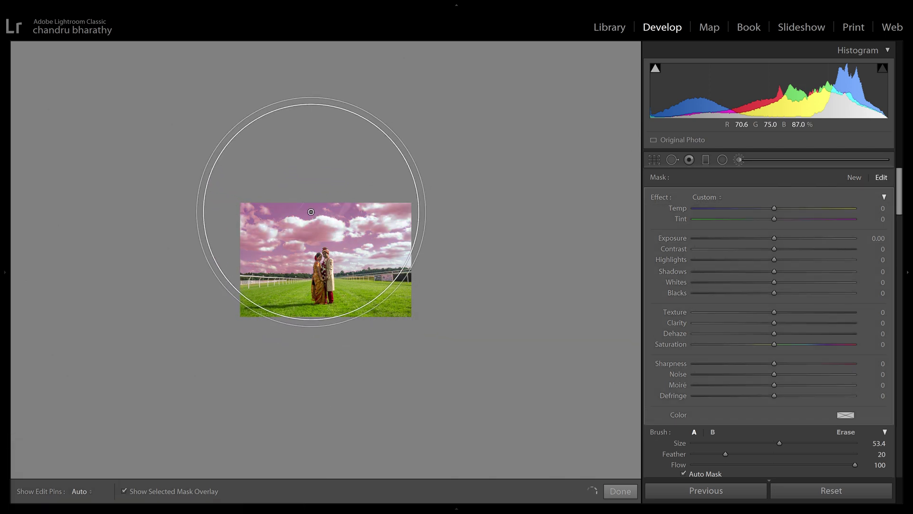
pyautogui.press('o')
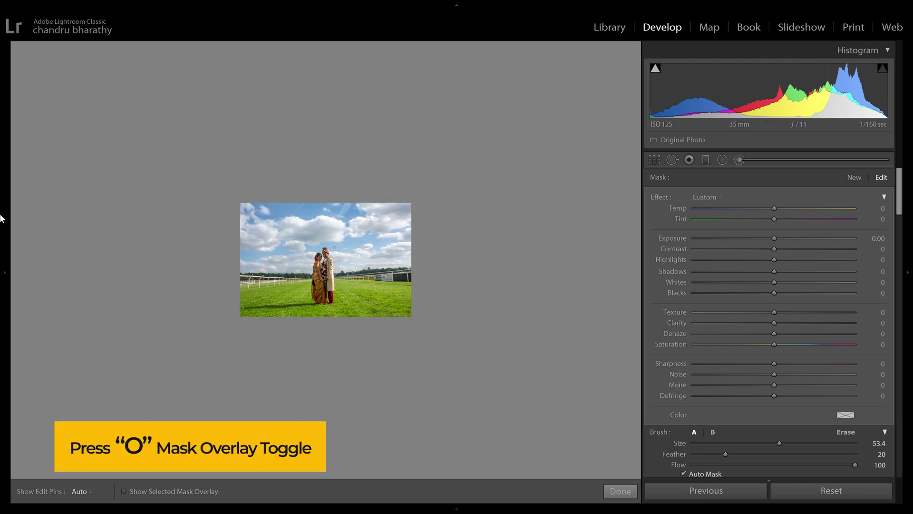
pyautogui.click(99, 49)
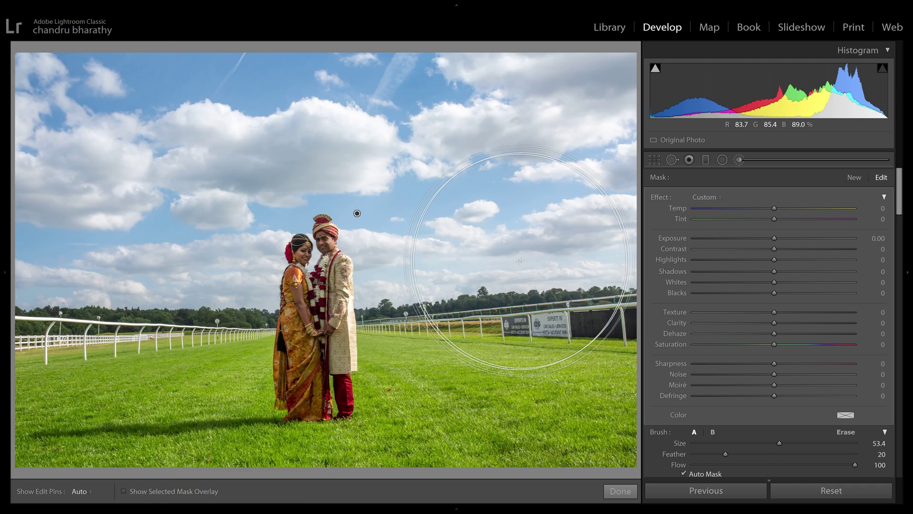
# - Set the sky mask to Highlights −100, Exposure −0.34, Saturation 31, Contrast 33, Texture 14, Clarity 21
pyautogui.moveTo(775, 260); pyautogui.dragTo(668, 257)
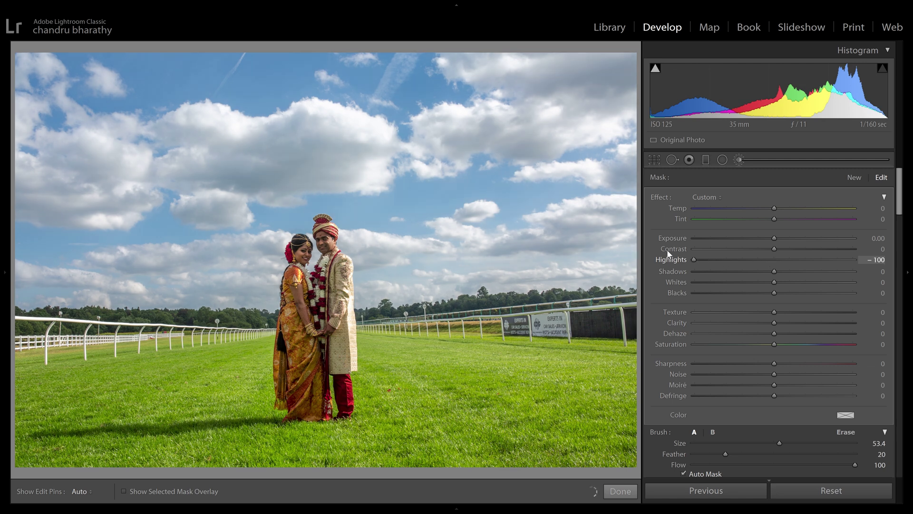
pyautogui.moveTo(764, 237); pyautogui.dragTo(763, 235)
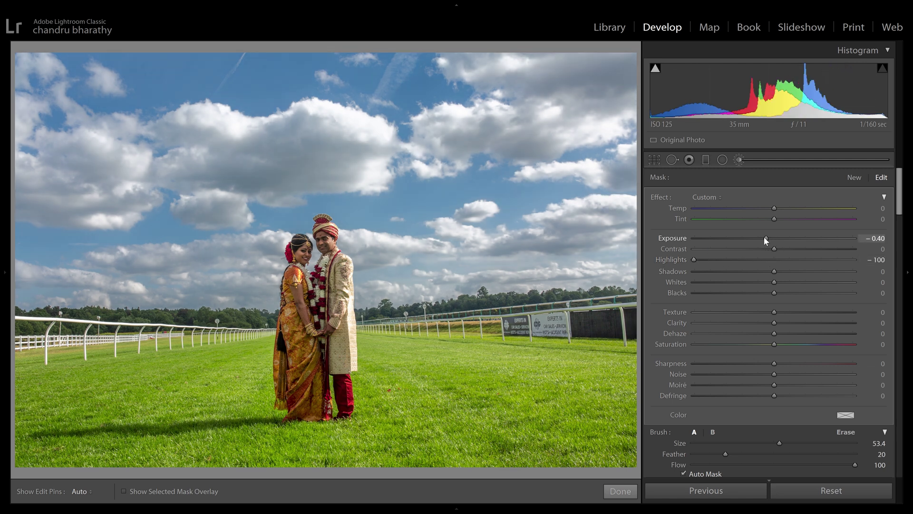
pyautogui.moveTo(774, 343); pyautogui.dragTo(809, 343)
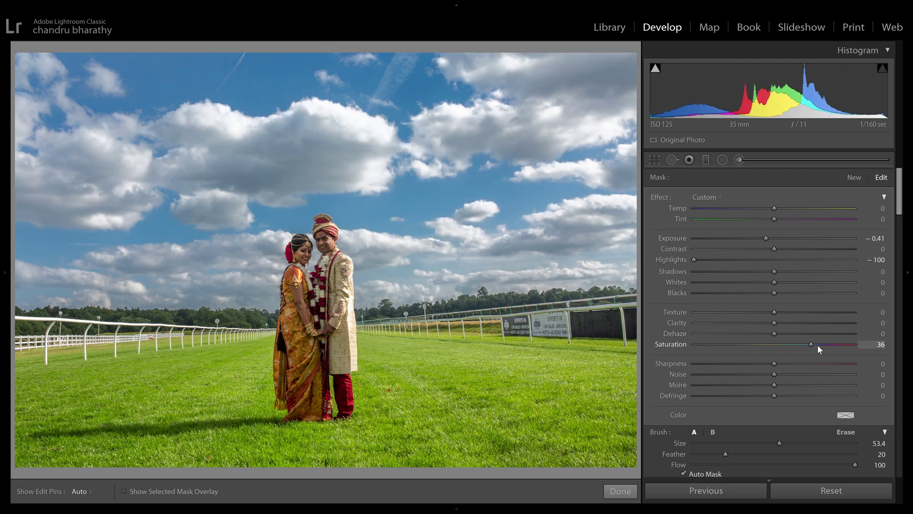
pyautogui.moveTo(809, 344); pyautogui.dragTo(808, 343)
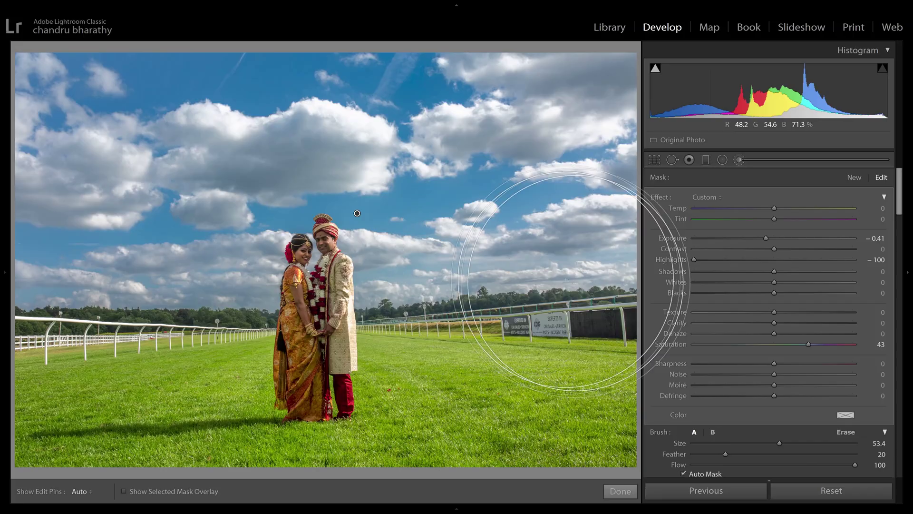
pyautogui.moveTo(793, 345); pyautogui.dragTo(799, 347)
pyautogui.moveTo(774, 249); pyautogui.dragTo(819, 248)
pyautogui.click(801, 249)
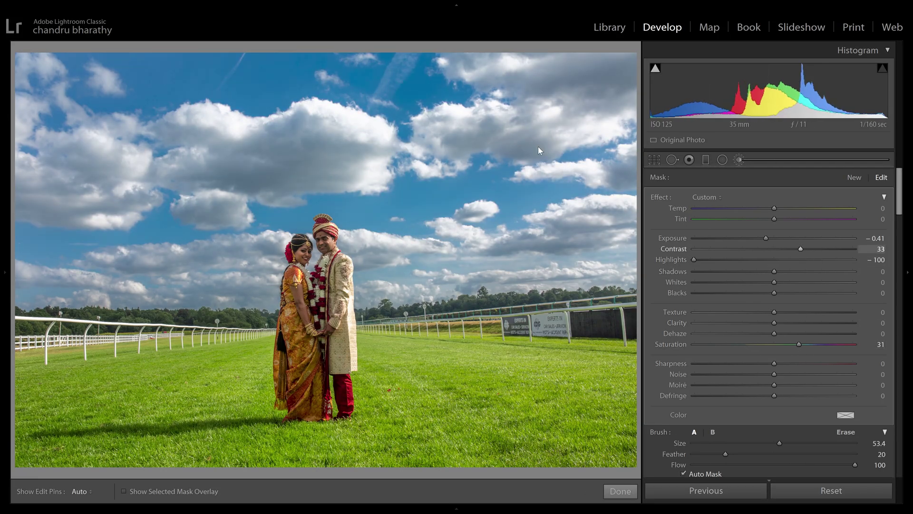
pyautogui.moveTo(777, 323); pyautogui.dragTo(791, 323)
pyautogui.moveTo(766, 237); pyautogui.dragTo(770, 240)
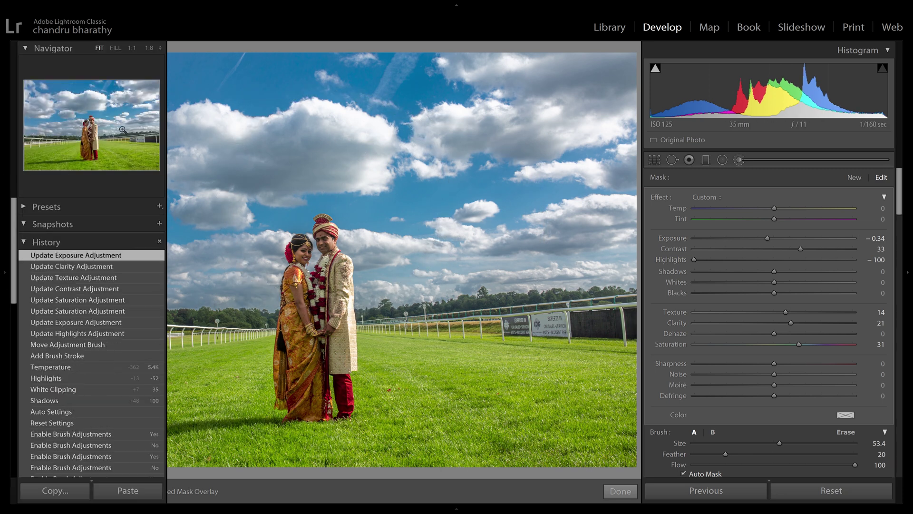
pyautogui.click(149, 48)
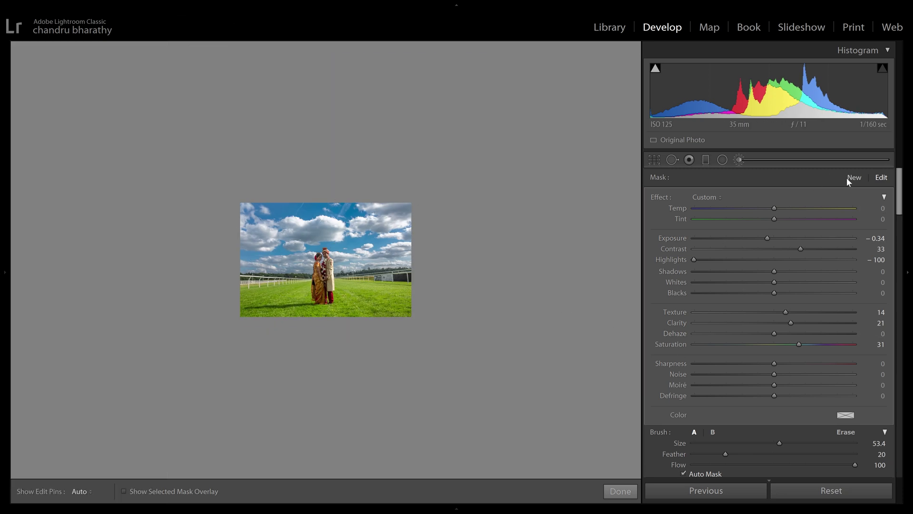
# - Add a new, reset brush mask painted across all the grass
pyautogui.click(848, 179)
pyautogui.keyDown('alt'); pyautogui.click(666, 199); pyautogui.keyUp('alt')
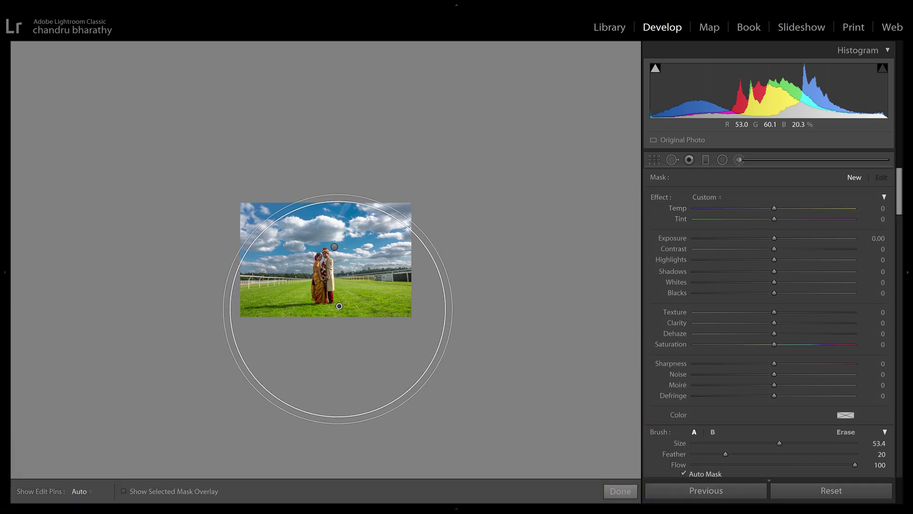
pyautogui.click(339, 305)
pyautogui.press('o')
pyautogui.moveTo(289, 305); pyautogui.dragTo(357, 288)
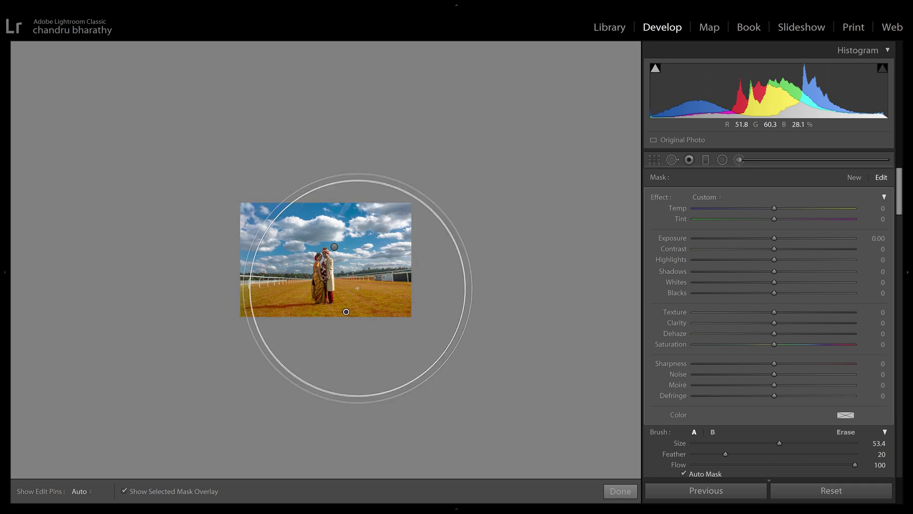
pyautogui.press('o')
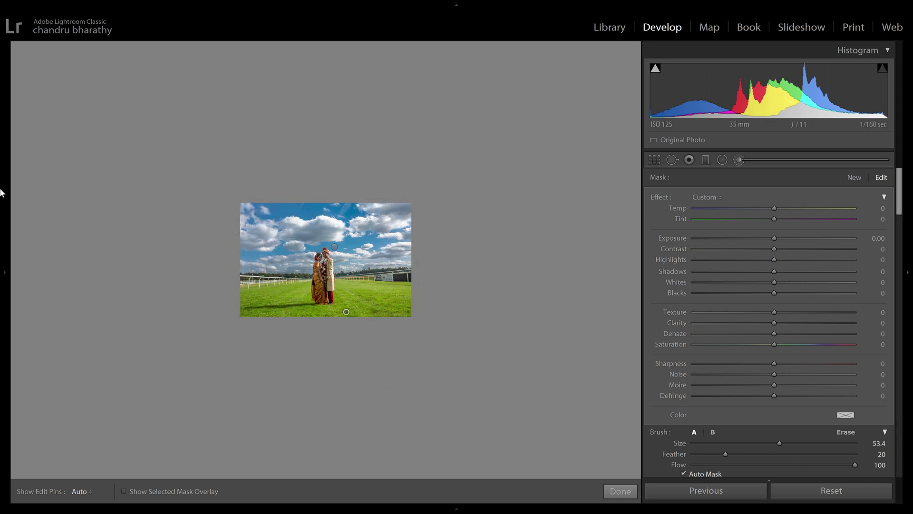
pyautogui.press('z')
# - Give the grass mask Exposure −0.92, Highlights −55, Saturation 39 and Temp 43
pyautogui.moveTo(773, 238)
pyautogui.mouseDown()
pyautogui.moveTo(755, 238)
pyautogui.moveTo(730, 258)
pyautogui.mouseUp()
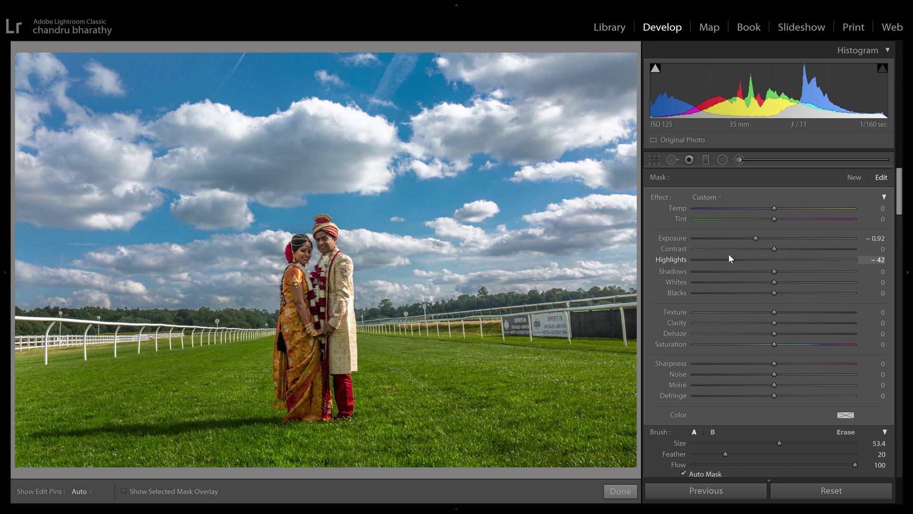
pyautogui.moveTo(774, 344); pyautogui.dragTo(799, 344)
pyautogui.moveTo(774, 208); pyautogui.dragTo(812, 213)
pyautogui.click(606, 489)
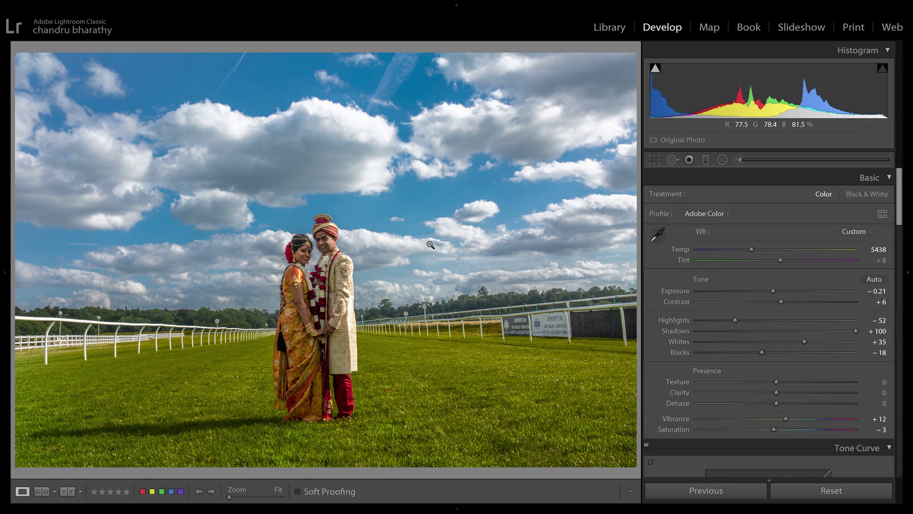
# - Straighten the racecourse photo's horizon slightly with the crop tool
pyautogui.press('r')
pyautogui.moveTo(636, 75); pyautogui.dragTo(638, 80)
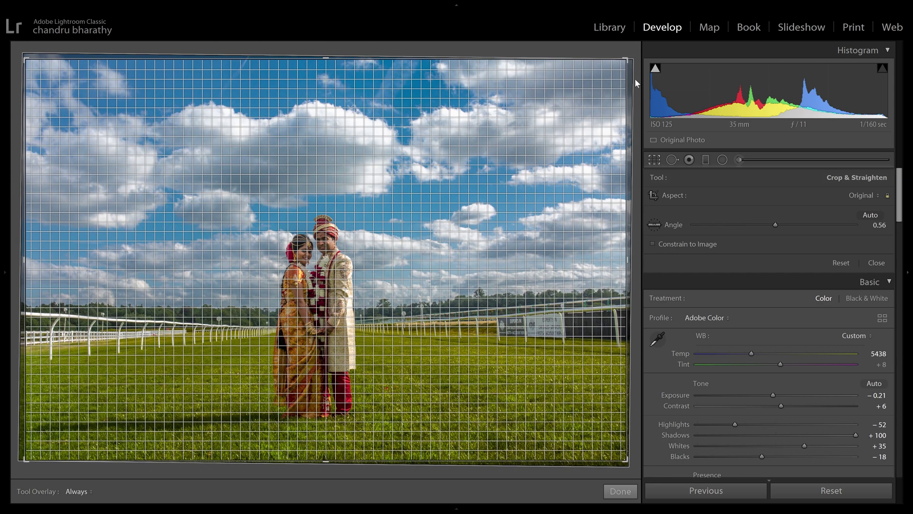
pyautogui.press('r')
# - Add a post-crop vignette (Amount −14, Midpoint 43, Feather 48), then move to the topiary photo
pyautogui.scroll(-15, 888, 375)
pyautogui.scroll(-5, 889, 374)
pyautogui.scroll(-5, 808, 361)
pyautogui.moveTo(777, 360); pyautogui.dragTo(760, 360)
pyautogui.moveTo(776, 390); pyautogui.dragTo(694, 391)
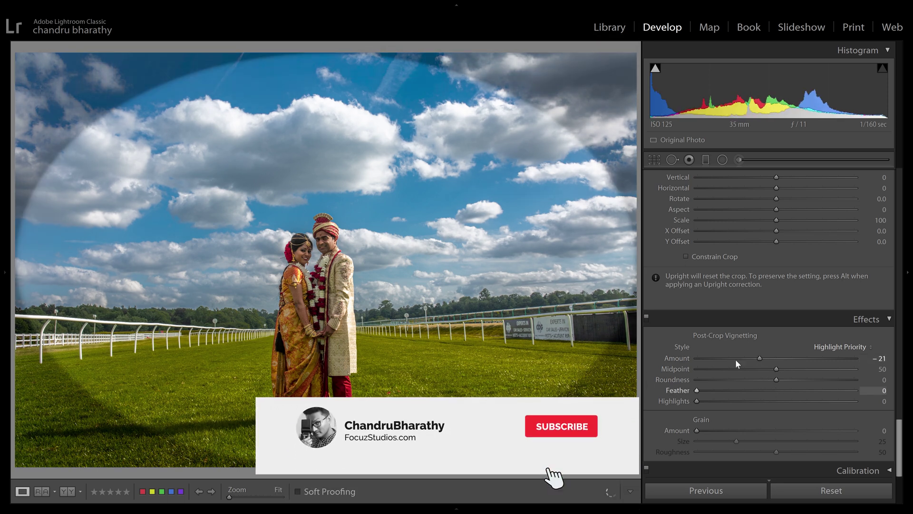
pyautogui.moveTo(759, 358)
pyautogui.mouseDown()
pyautogui.moveTo(751, 358)
pyautogui.moveTo(766, 369)
pyautogui.moveTo(767, 358)
pyautogui.mouseUp()
pyautogui.moveTo(697, 390); pyautogui.dragTo(766, 390)
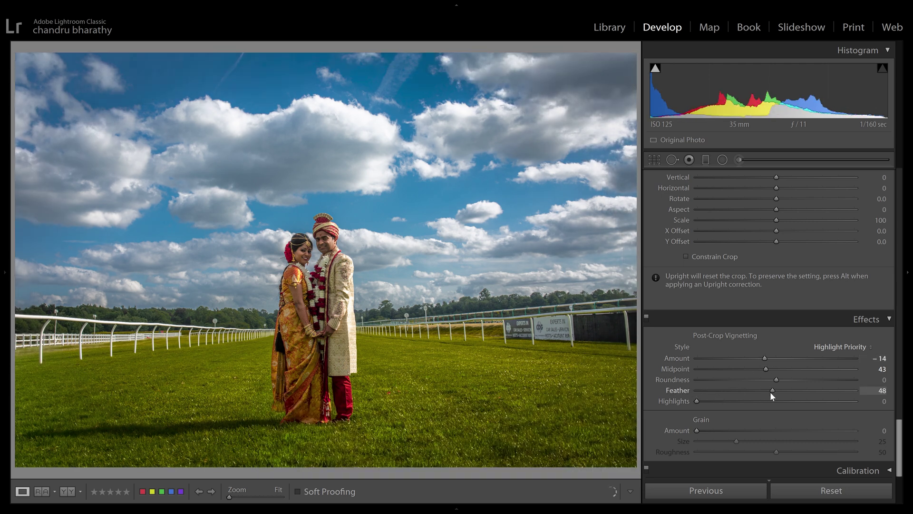
pyautogui.press('\\')
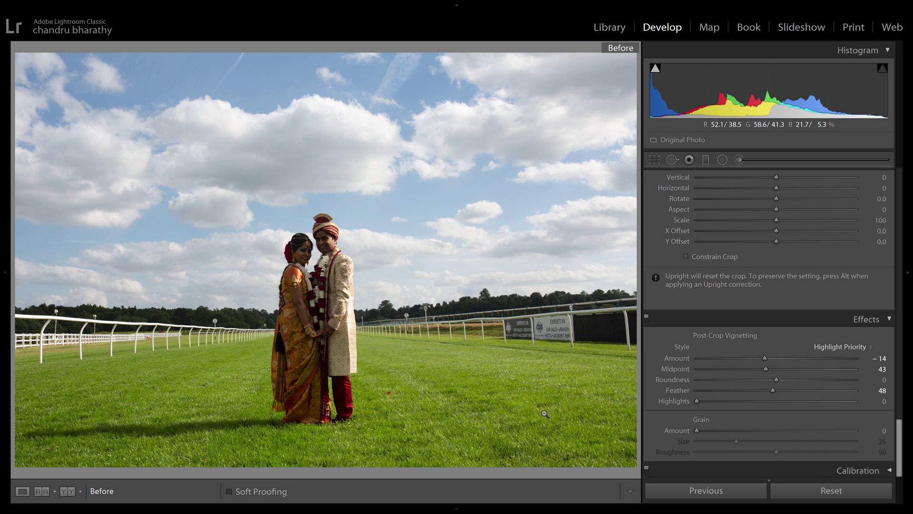
pyautogui.press('\\')
pyautogui.press('\\')
pyautogui.press('\\')
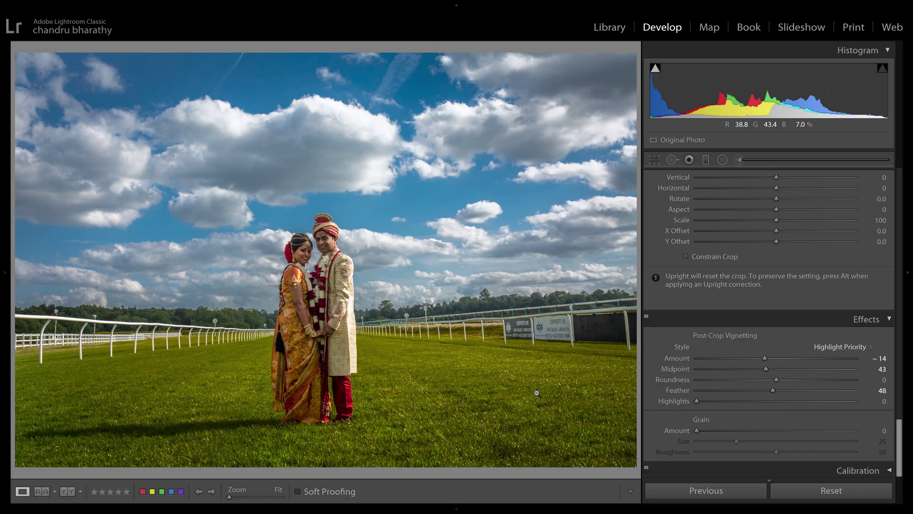
pyautogui.press('Right')
pyautogui.scroll(10, 884, 357)
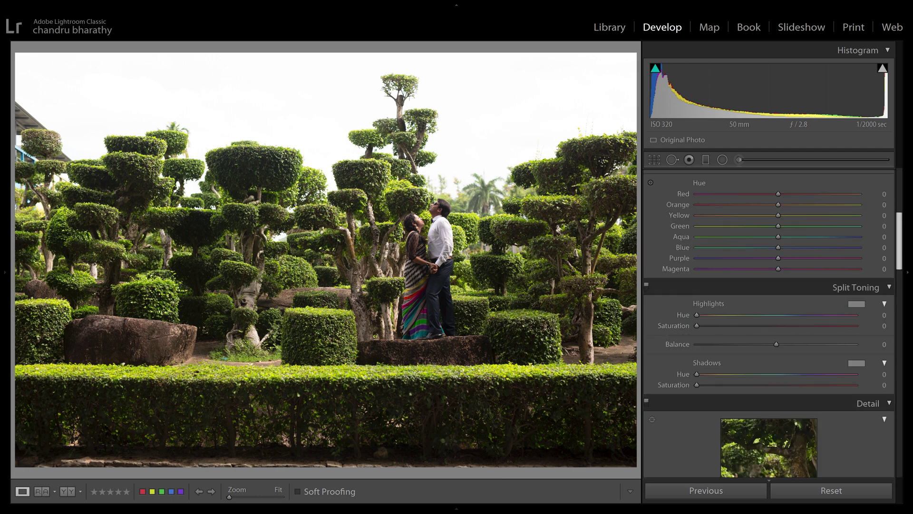
# - Auto-tone the topiary garden photo, then set Highlights −100 and Shadows +24
pyautogui.scroll(5, 875, 295)
pyautogui.click(876, 278)
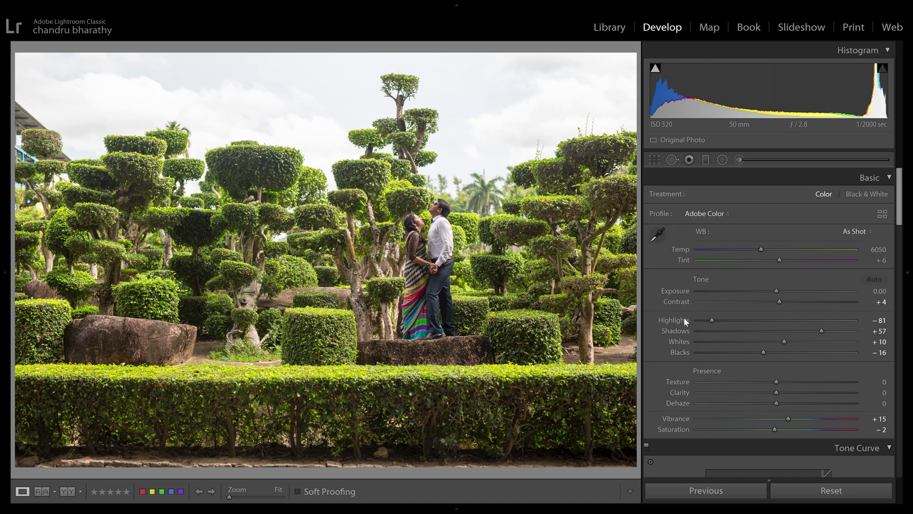
pyautogui.moveTo(712, 320); pyautogui.dragTo(673, 320)
pyautogui.moveTo(814, 330); pyautogui.dragTo(780, 331)
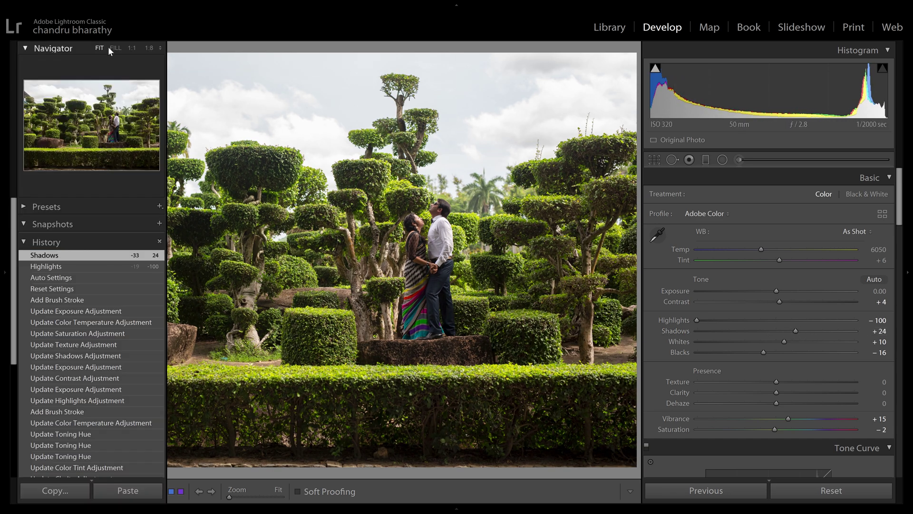
pyautogui.click(149, 49)
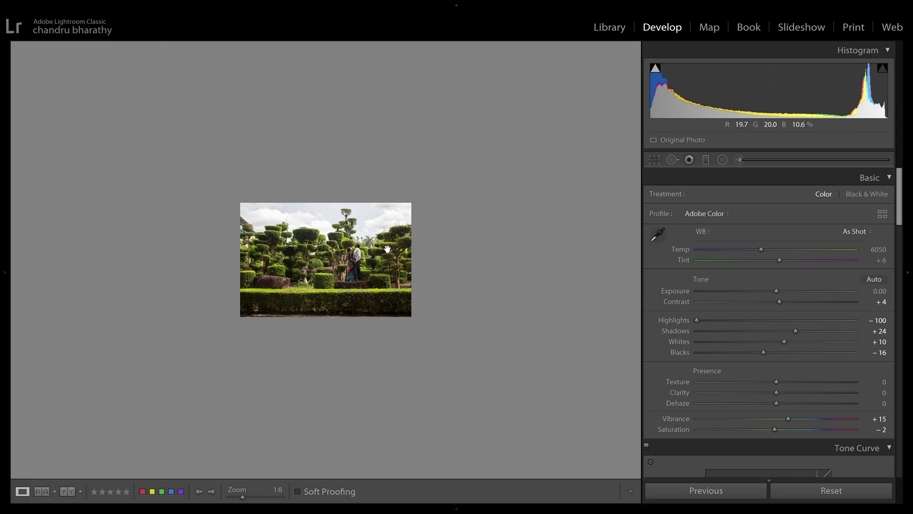
pyautogui.press('k')
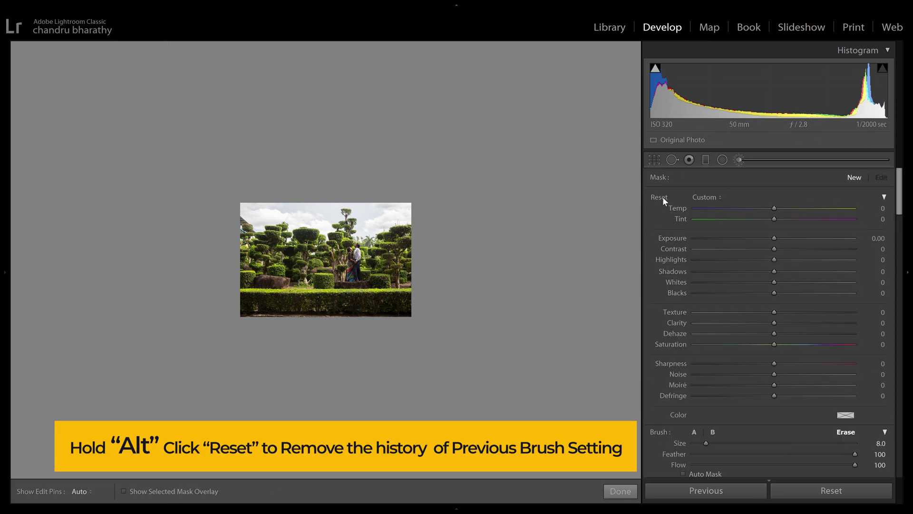
# - Paint a brush mask over the hedges and topiary trees
pyautogui.moveTo(304, 234); pyautogui.dragTo(306, 234)
pyautogui.press('o')
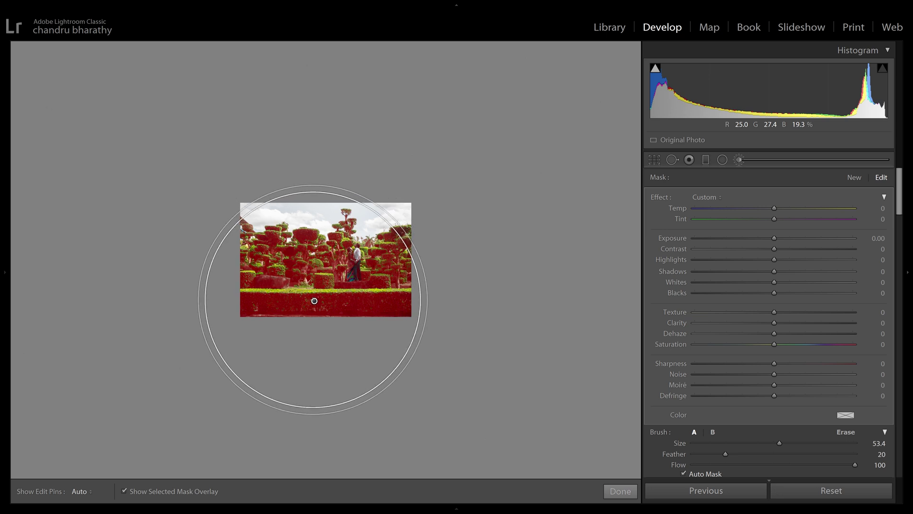
pyautogui.hotkey('ctrl', 'z')
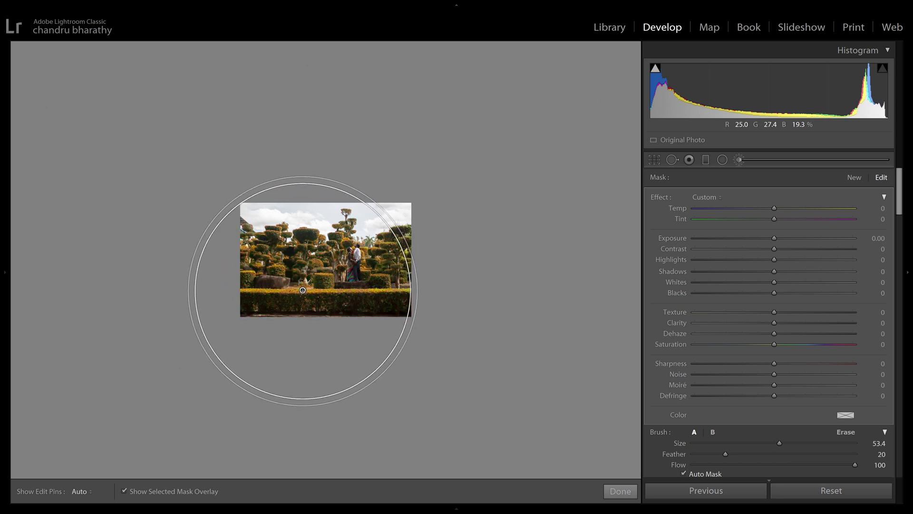
pyautogui.click(303, 290)
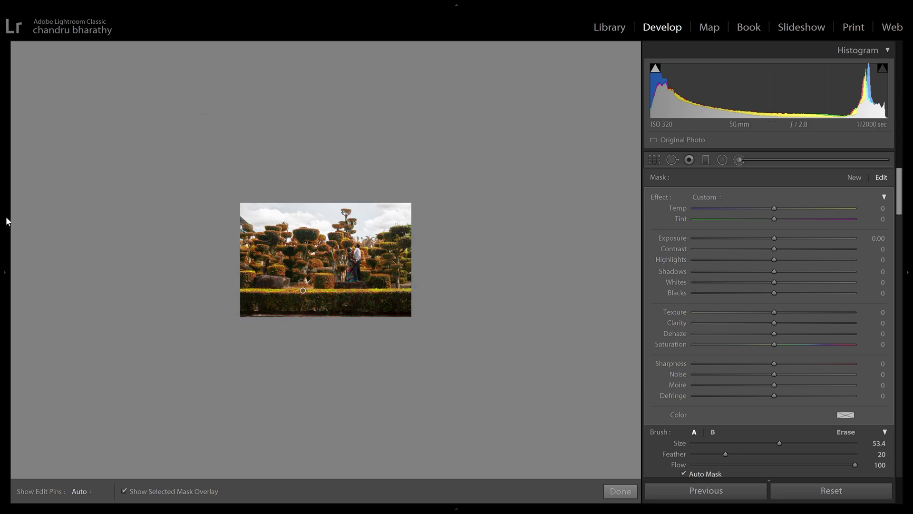
pyautogui.click(114, 48)
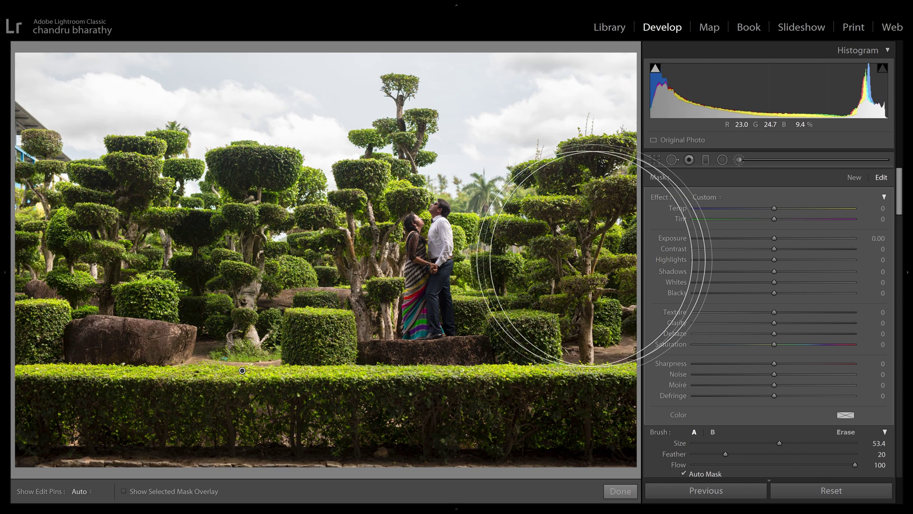
# - Give the greenery mask Temp 83, Contrast 14, Exposure −0.35 and Saturation 28
pyautogui.moveTo(828, 219); pyautogui.dragTo(840, 220)
pyautogui.moveTo(774, 248)
pyautogui.mouseDown()
pyautogui.moveTo(786, 249)
pyautogui.moveTo(766, 237)
pyautogui.mouseUp()
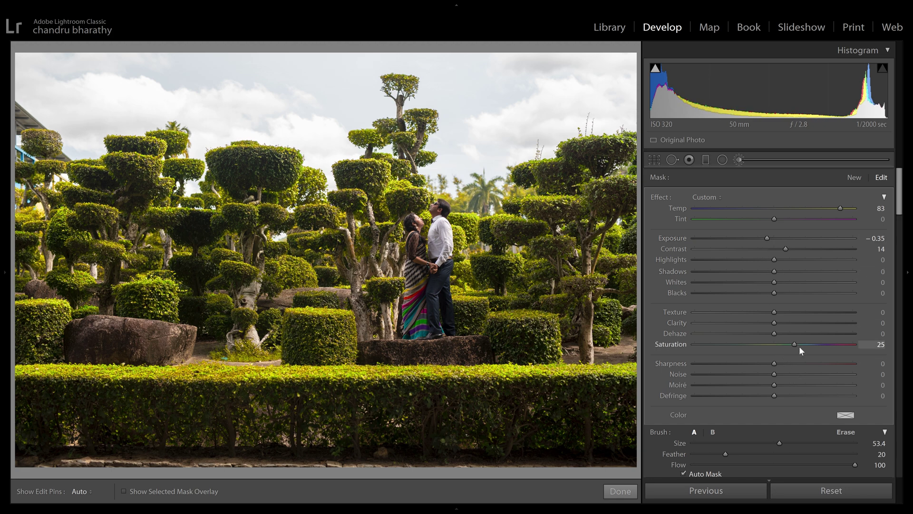
pyautogui.moveTo(799, 346); pyautogui.dragTo(799, 346)
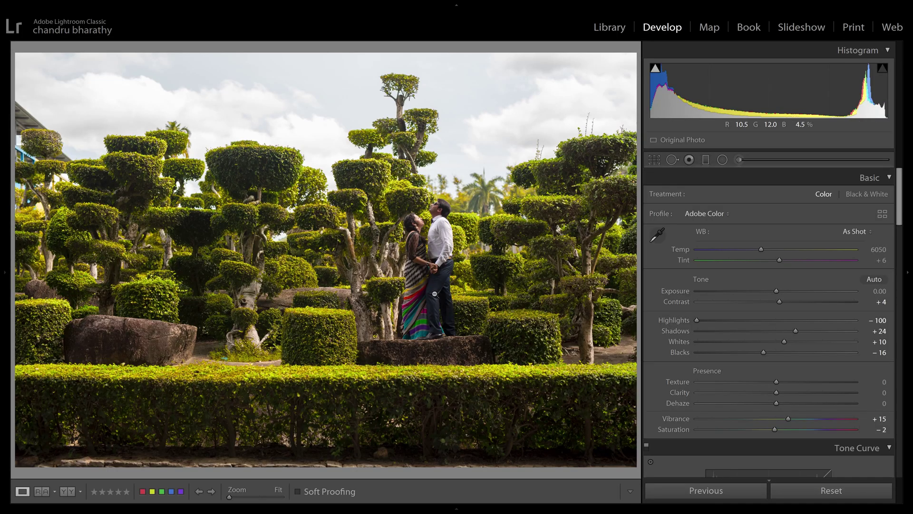
pyautogui.click(149, 49)
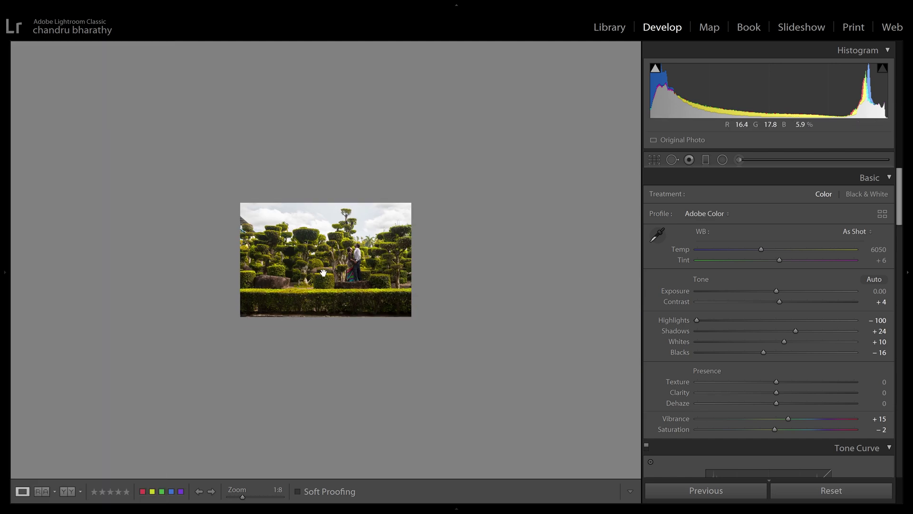
# - Paint a new mask over the hedges and trees, darkening it to Exposure −0.54, Highlights −10
pyautogui.press('k')
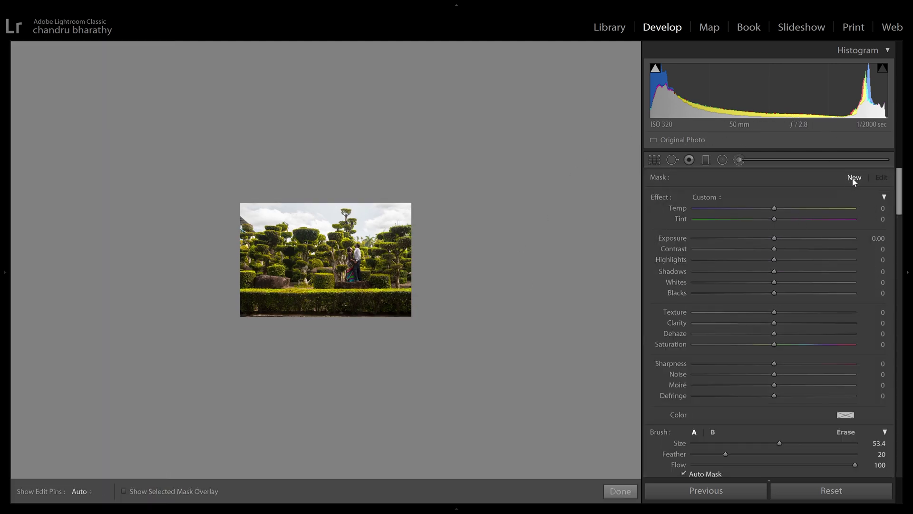
pyautogui.press('h')
pyautogui.press('h')
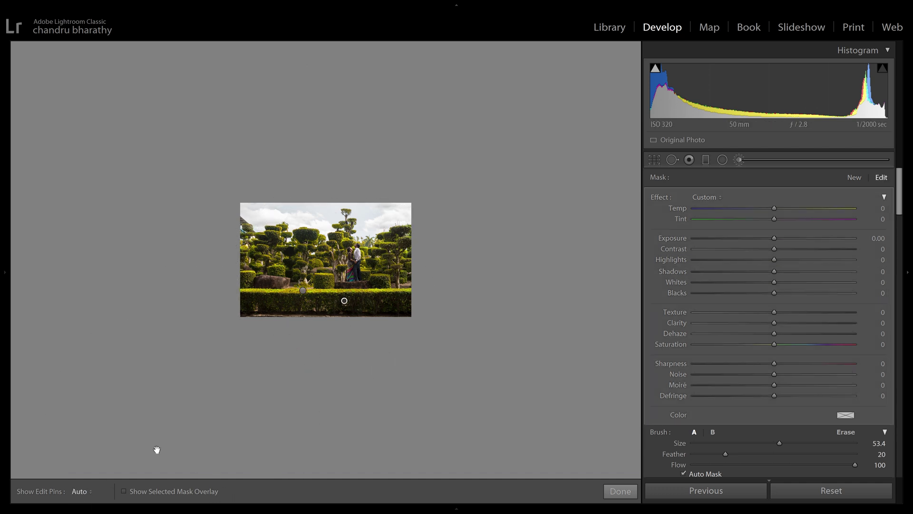
pyautogui.click(127, 491)
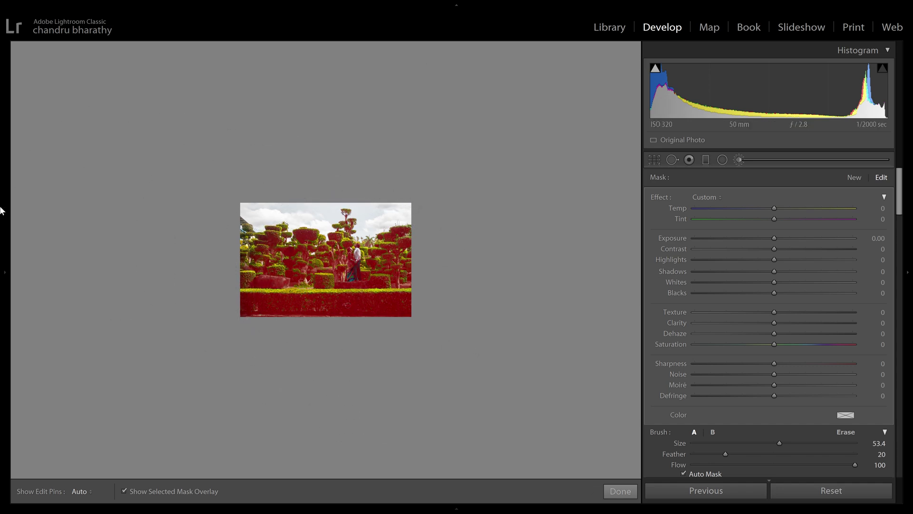
pyautogui.click(100, 48)
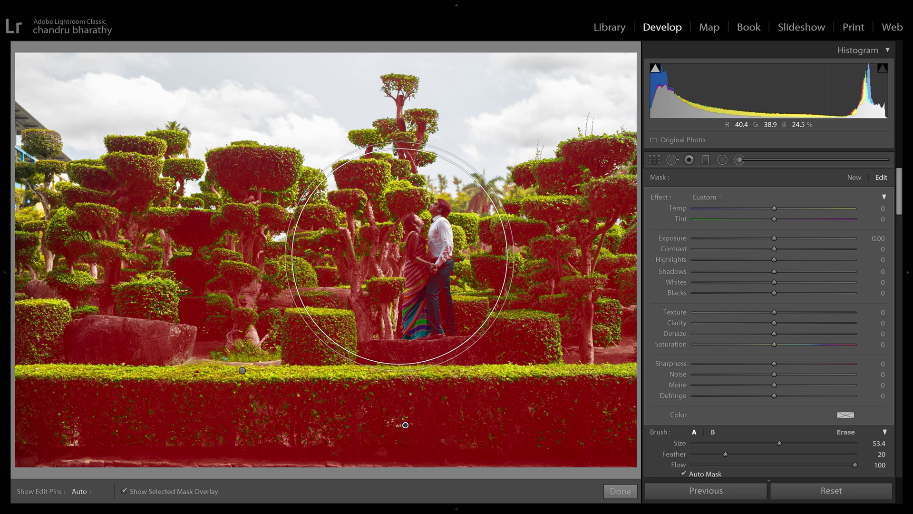
pyautogui.press('o')
pyautogui.moveTo(772, 236)
pyautogui.mouseDown()
pyautogui.moveTo(761, 236)
pyautogui.moveTo(766, 259)
pyautogui.mouseUp()
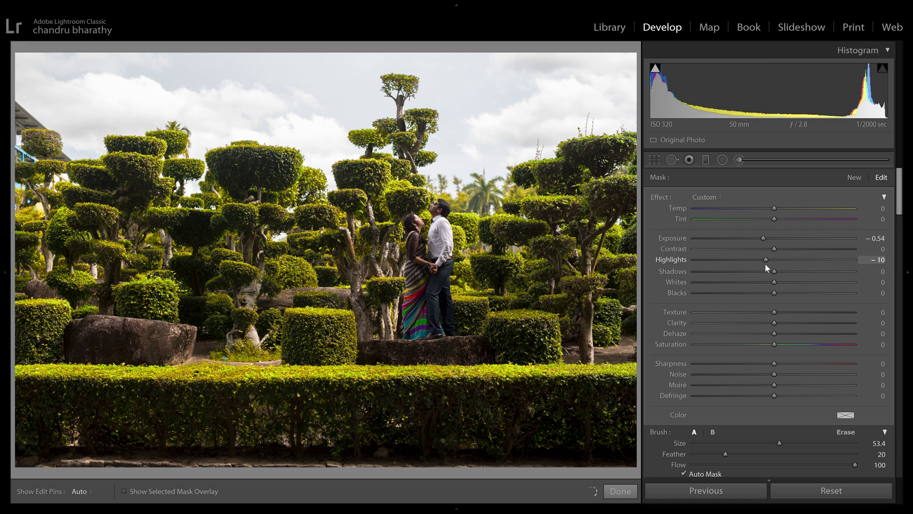
pyautogui.press('k')
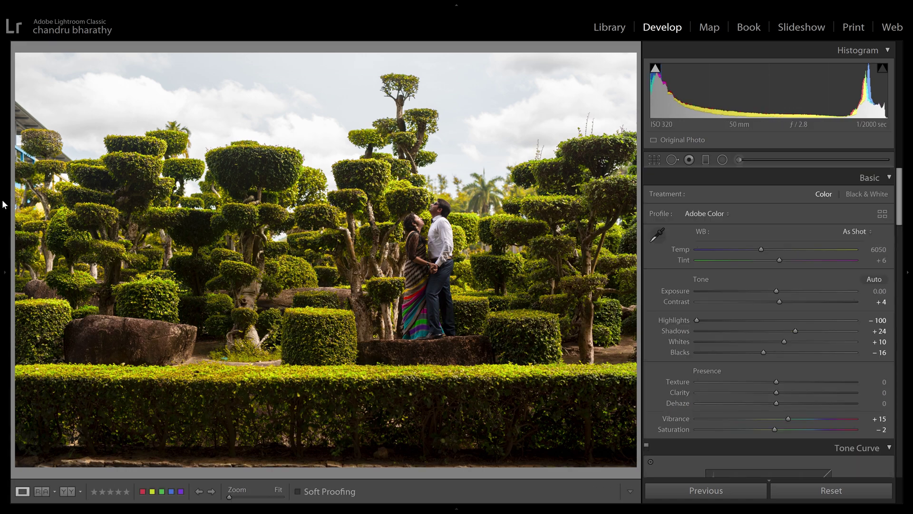
# - Paint a new brush mask across the topiary photo's sky
pyautogui.click(149, 49)
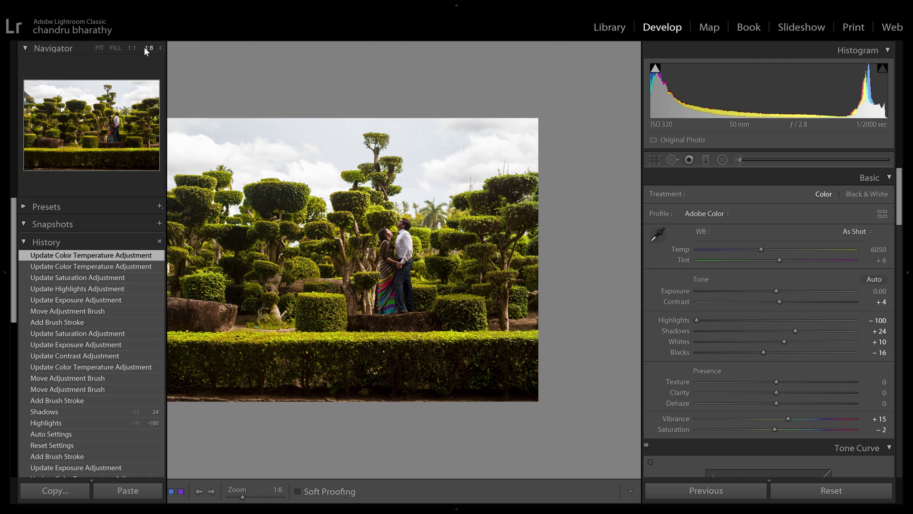
pyautogui.press('k')
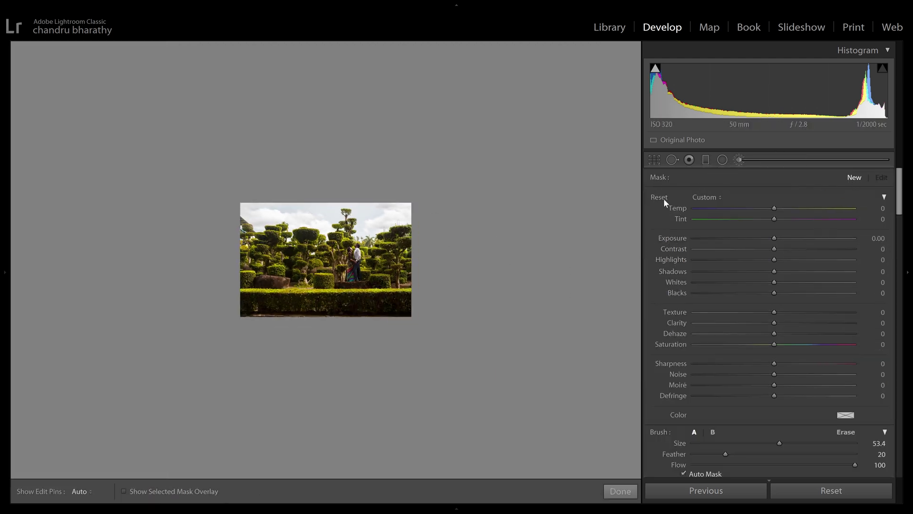
pyautogui.click(368, 212)
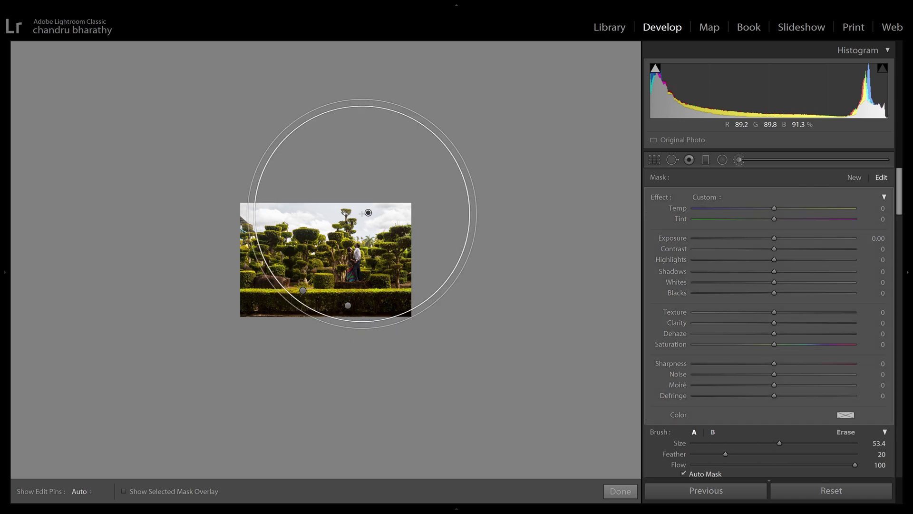
pyautogui.press('o')
pyautogui.moveTo(365, 212); pyautogui.dragTo(316, 218)
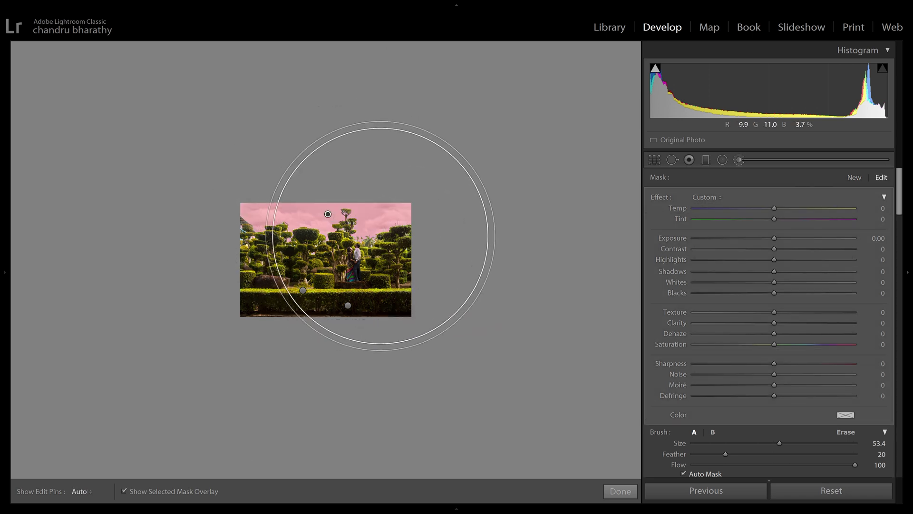
pyautogui.press('o')
pyautogui.click(99, 48)
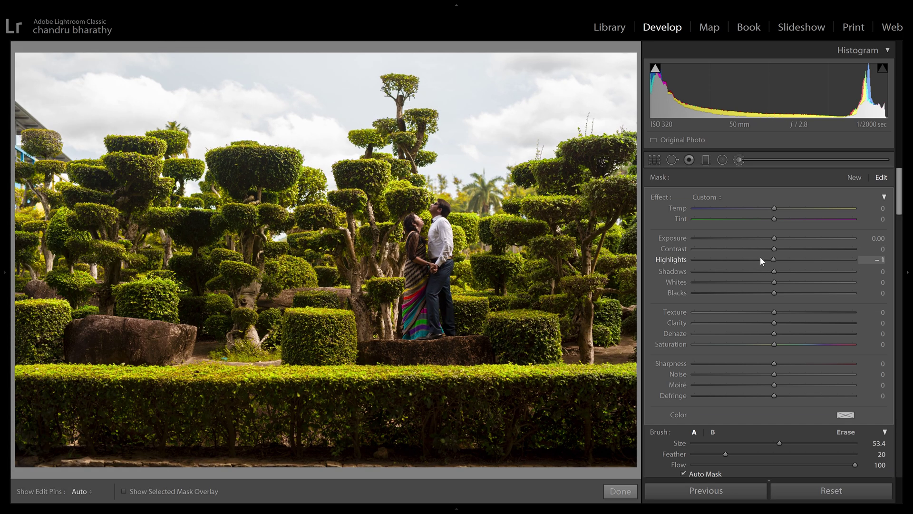
# - Set the sky mask to Highlights −100, Exposure −1.27, Contrast 79, Texture 20, Clarity 13, Saturation 54
pyautogui.moveTo(772, 259); pyautogui.dragTo(632, 257)
pyautogui.moveTo(774, 239)
pyautogui.mouseDown()
pyautogui.moveTo(748, 235)
pyautogui.moveTo(840, 263)
pyautogui.mouseUp()
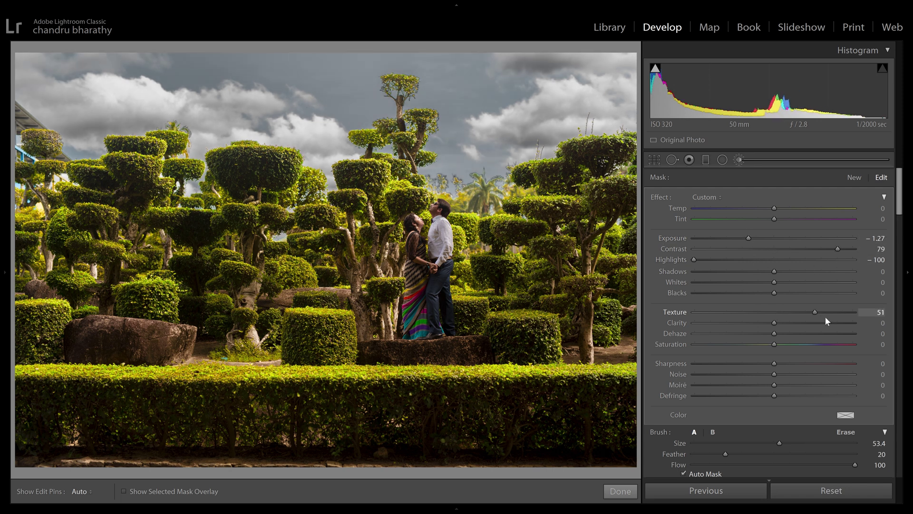
pyautogui.moveTo(809, 315)
pyautogui.mouseDown()
pyautogui.moveTo(794, 311)
pyautogui.moveTo(785, 324)
pyautogui.moveTo(816, 347)
pyautogui.mouseUp()
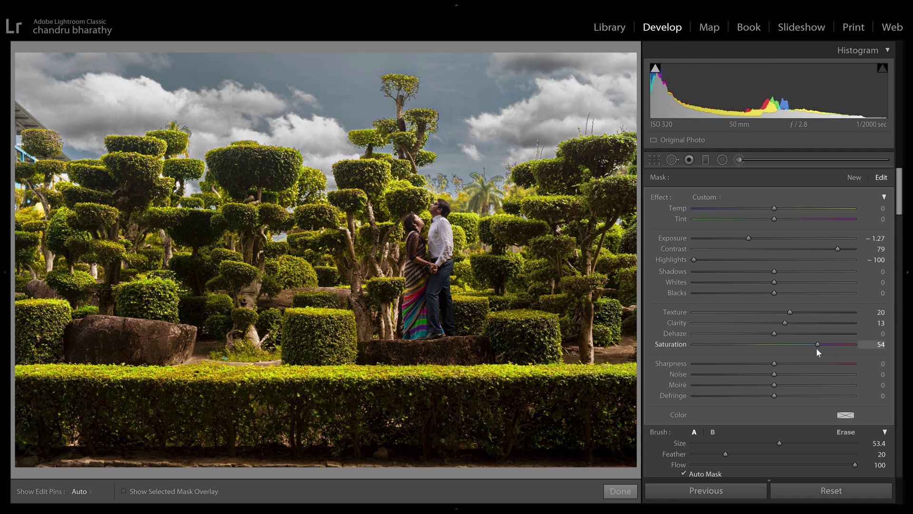
pyautogui.click(620, 491)
pyautogui.press('\\')
pyautogui.press('\\')
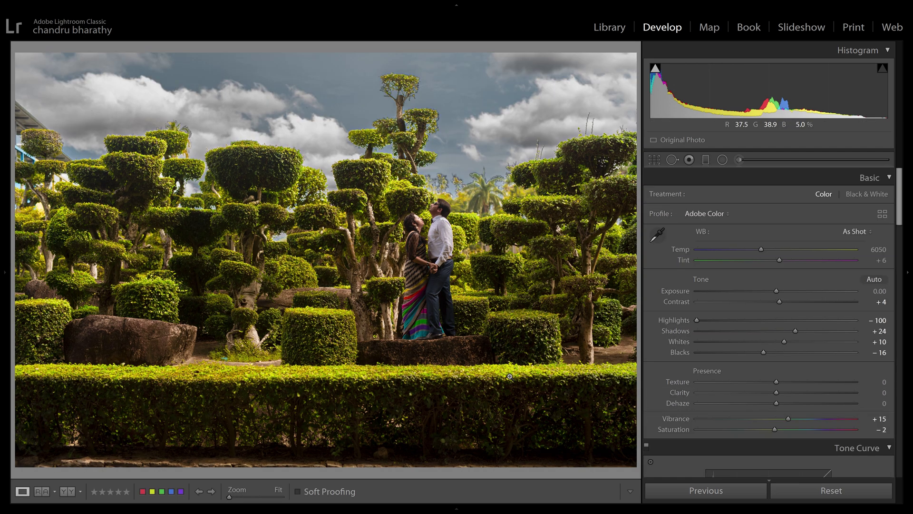
pyautogui.press('\\')
pyautogui.press('\\')
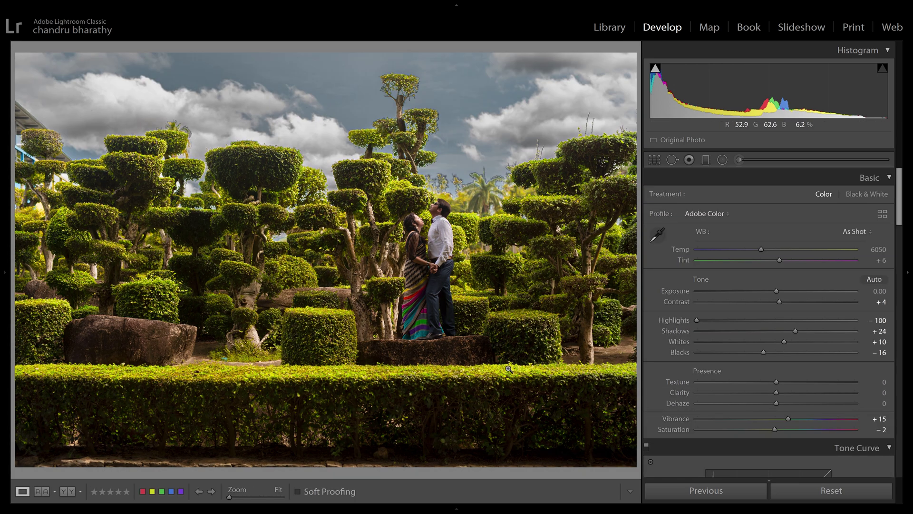